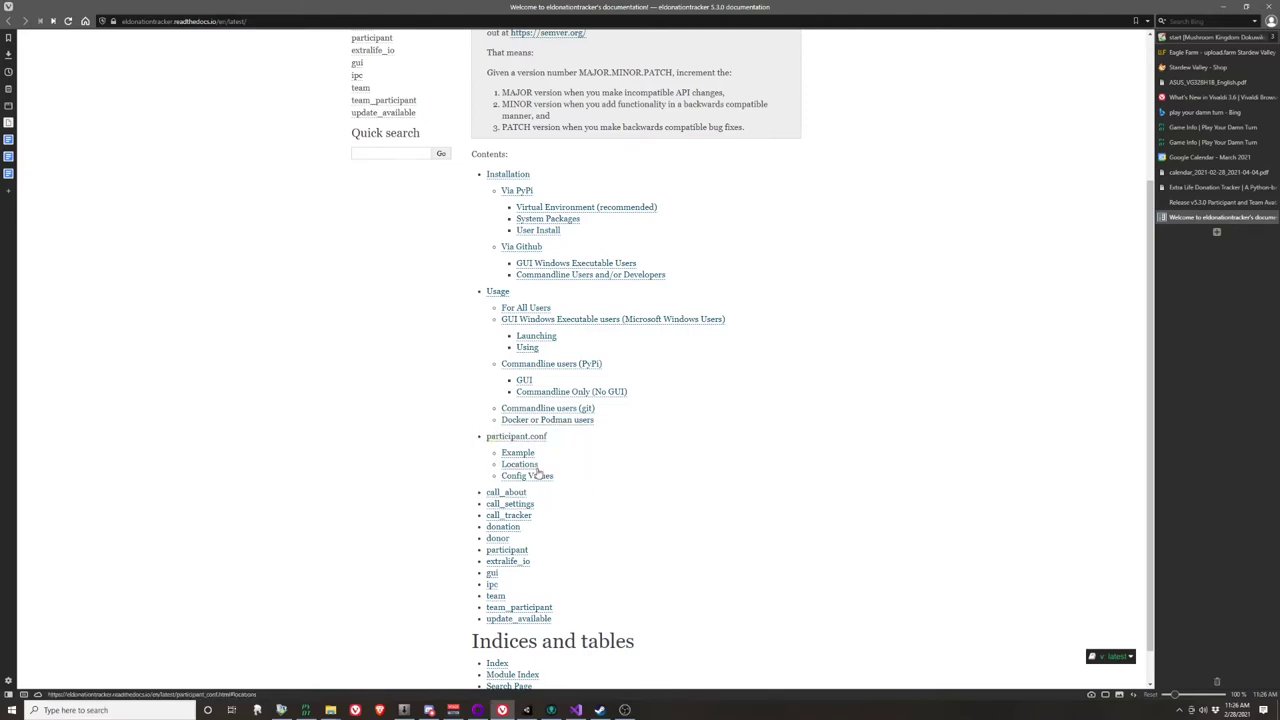
- Look over the eldonationtracker documentation contents and open the issues list of the GitHub project from its release page
{"action": "scroll", "coordinate": [532, 494], "scroll_direction": "down", "scroll_amount": 1}
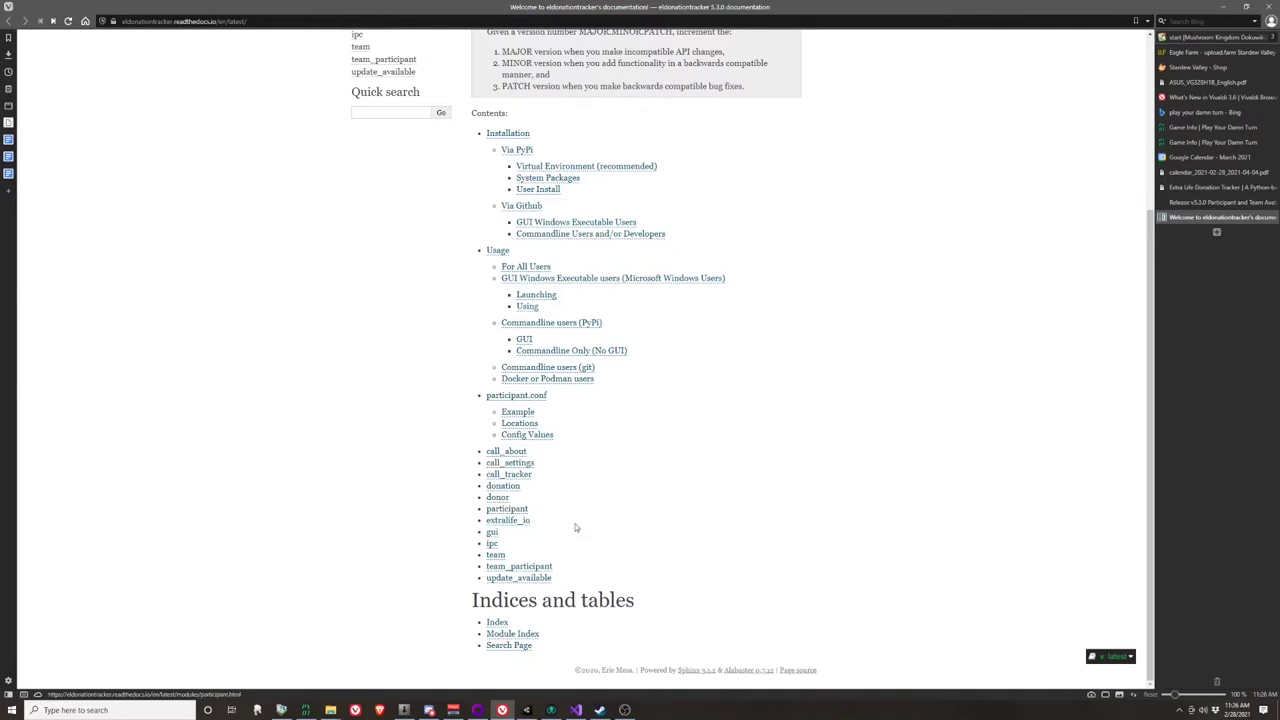
{"action": "scroll", "coordinate": [660, 525], "scroll_direction": "up", "scroll_amount": 3}
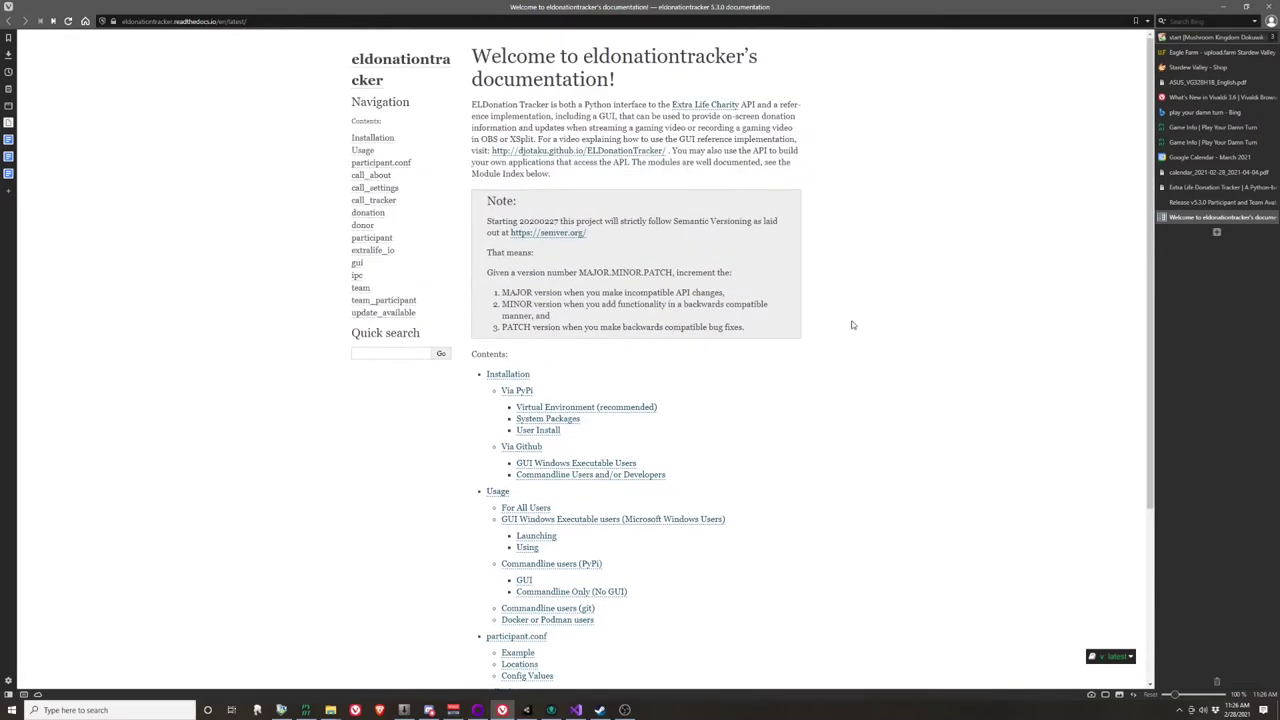
{"action": "left_click", "coordinate": [1198, 203]}
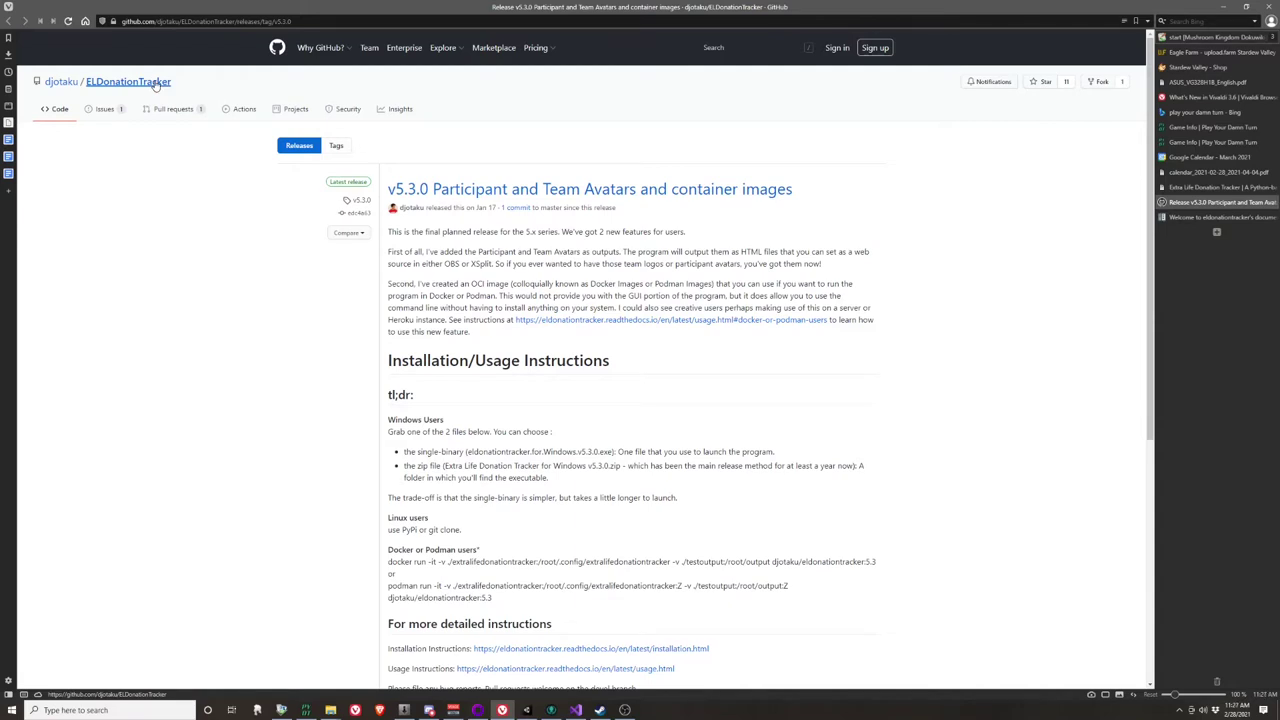
{"action": "left_click", "coordinate": [118, 109]}
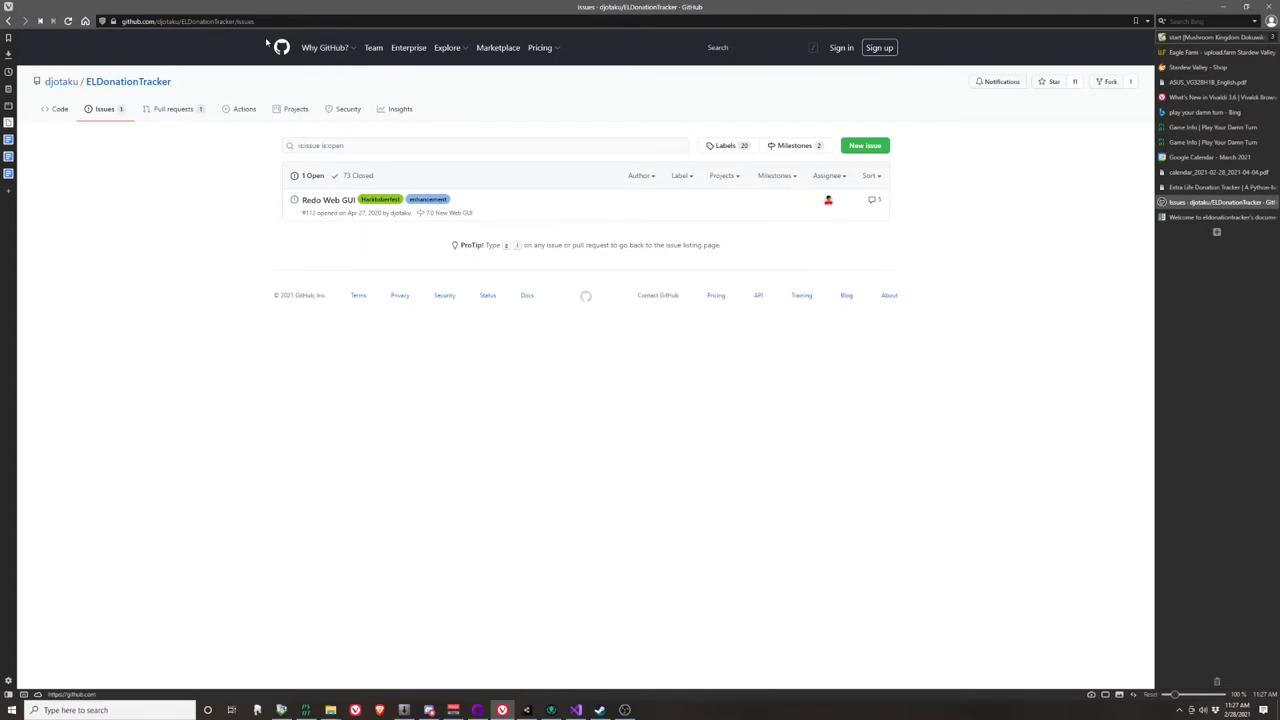
- Go from the Extra Life Donation Tracker website to its GitHub repository and display the repository's issues
{"action": "left_click", "coordinate": [1216, 187]}
{"action": "scroll", "coordinate": [870, 146], "scroll_direction": "up", "scroll_amount": 6}
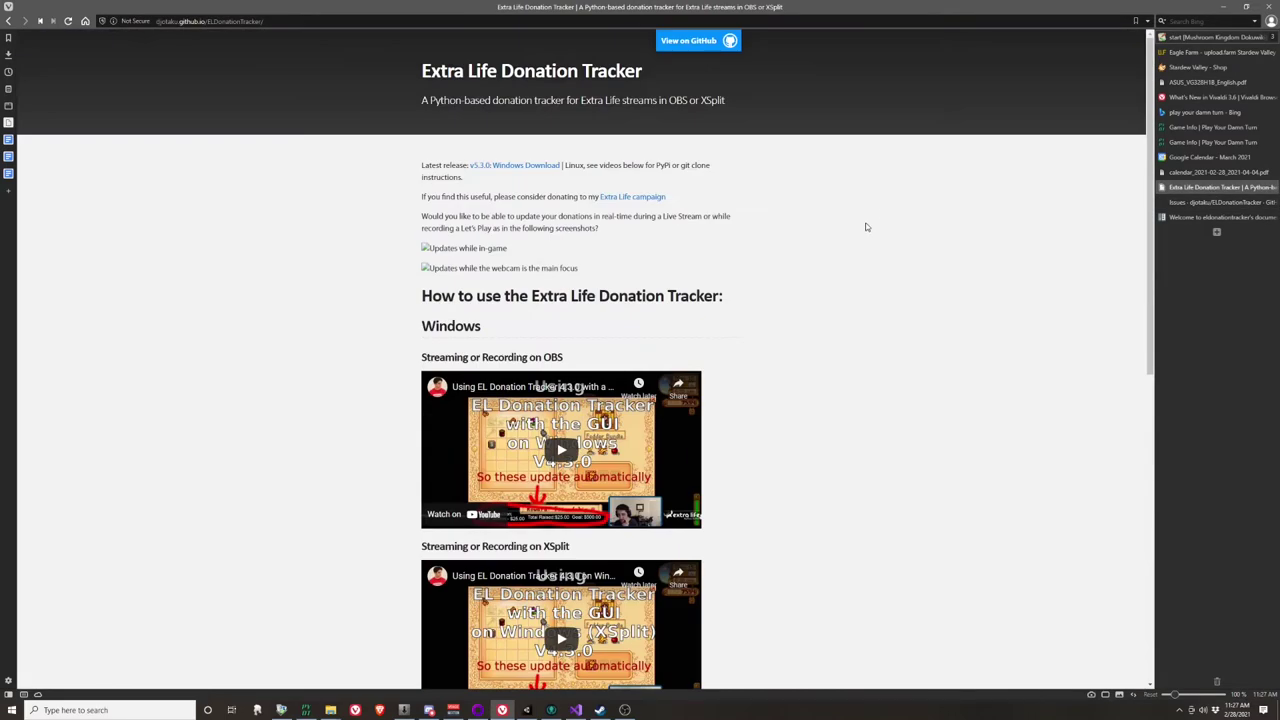
{"action": "left_click", "coordinate": [690, 43]}
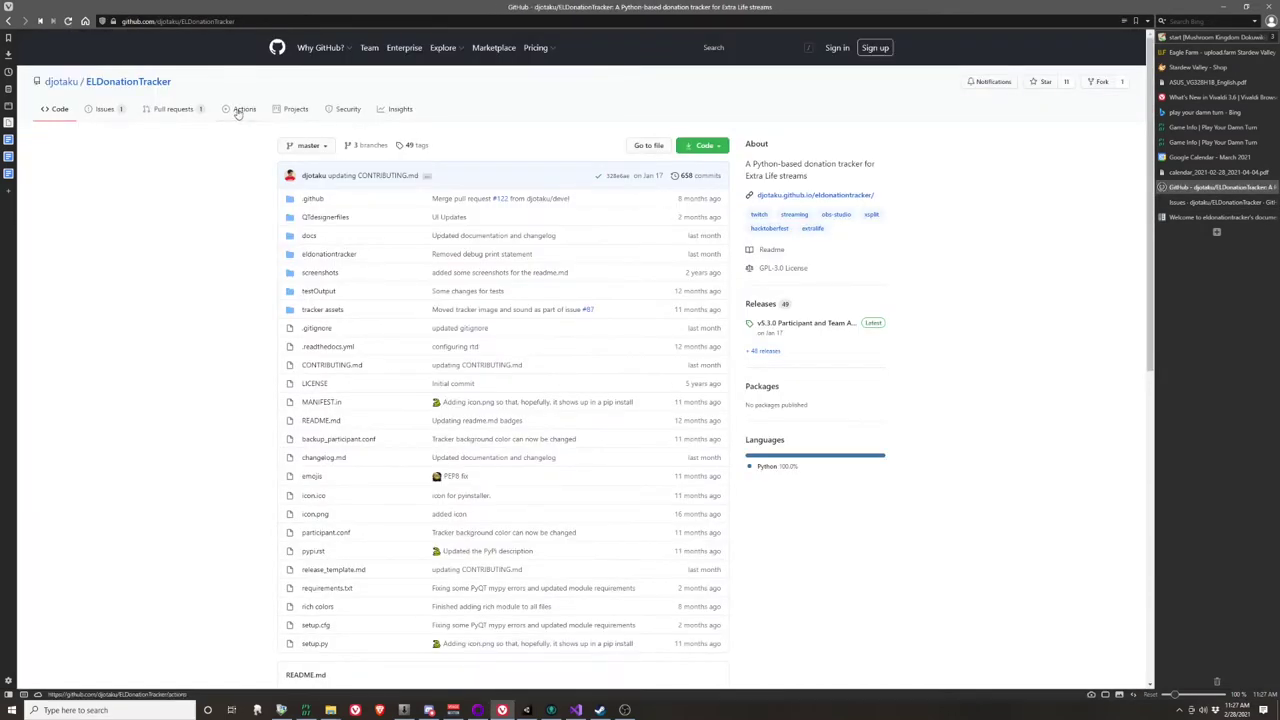
{"action": "left_click", "coordinate": [102, 110]}
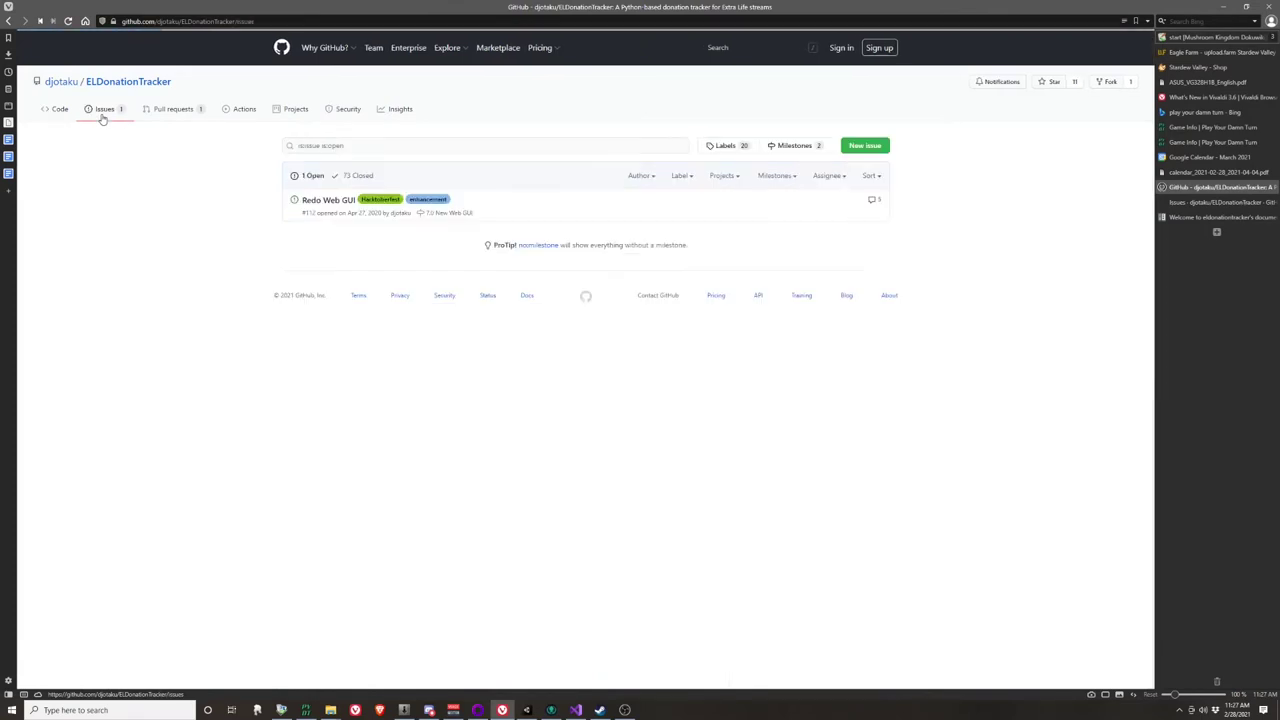
- Check how a new issue is filed and view the closed issues before returning to the repository's main page
{"action": "left_click", "coordinate": [866, 147]}
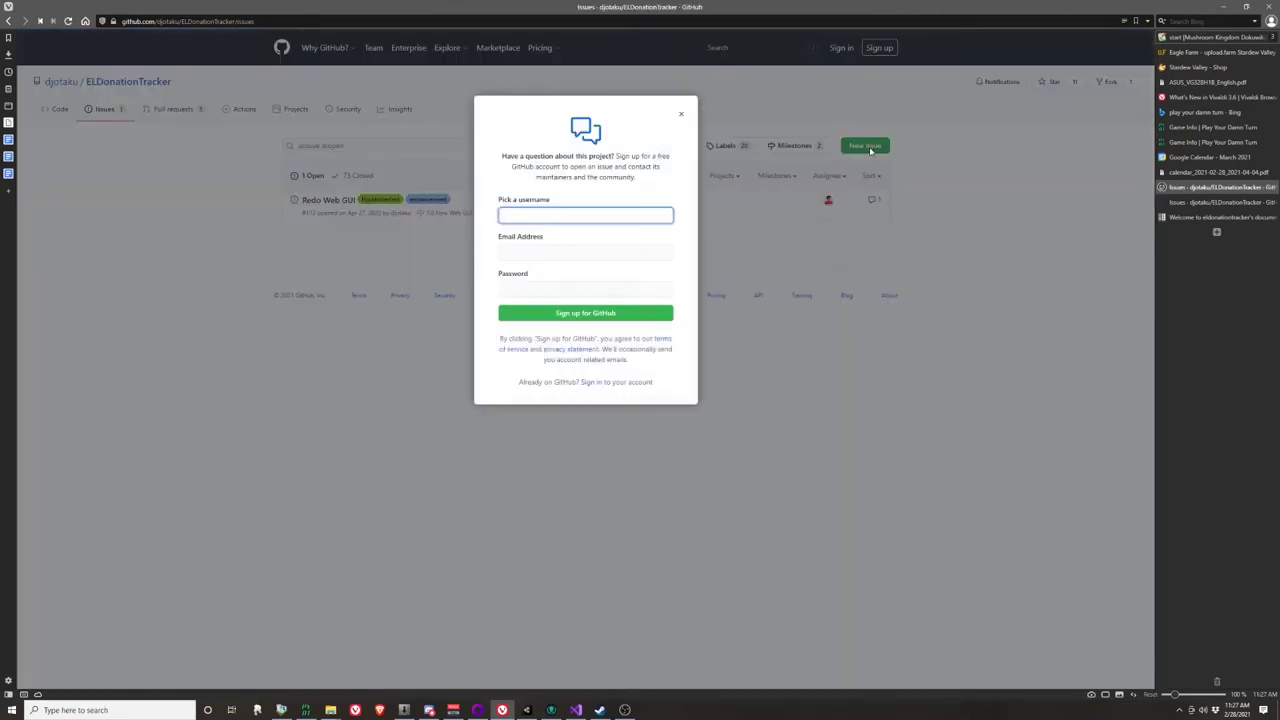
{"action": "left_click", "coordinate": [681, 115]}
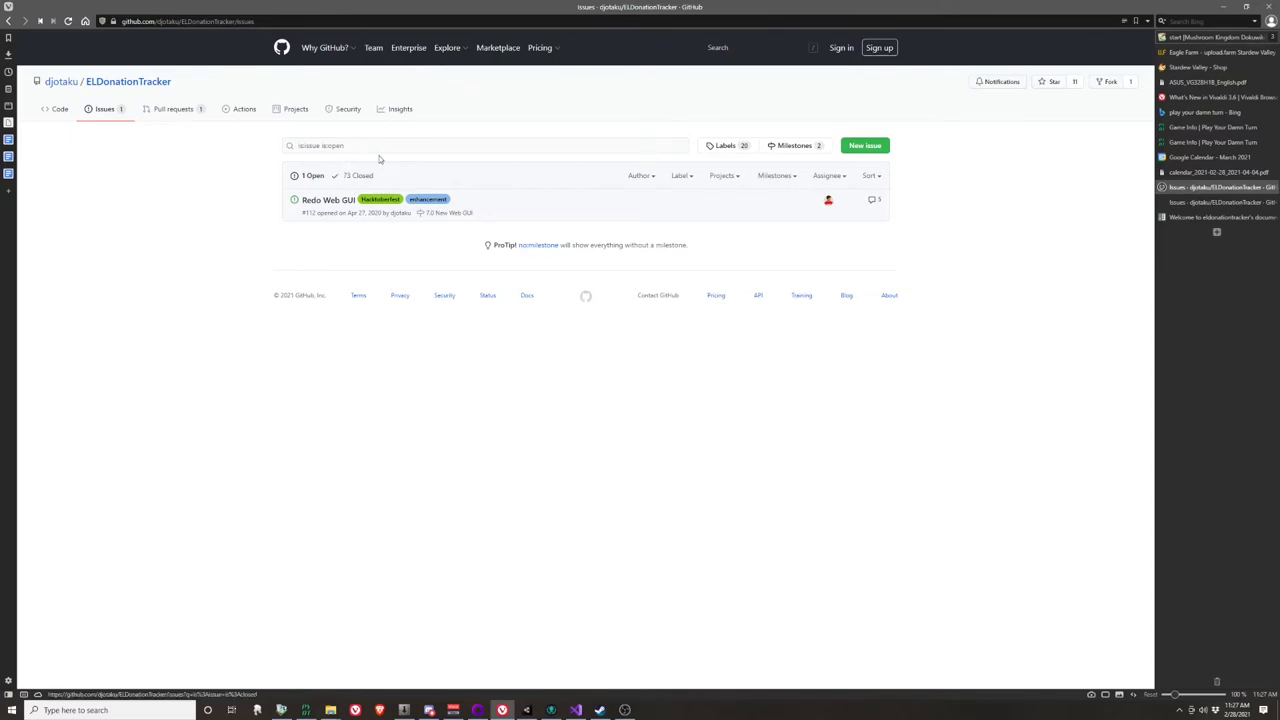
{"action": "left_click", "coordinate": [356, 176]}
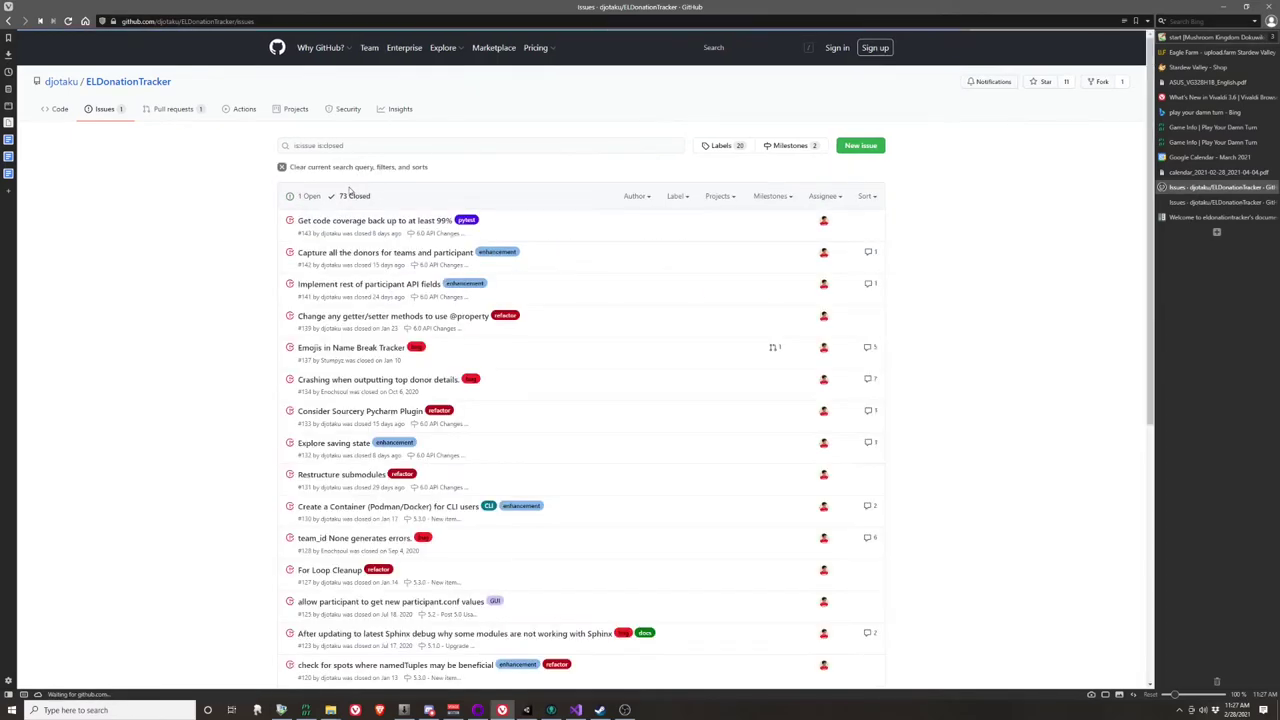
{"action": "left_click", "coordinate": [128, 81]}
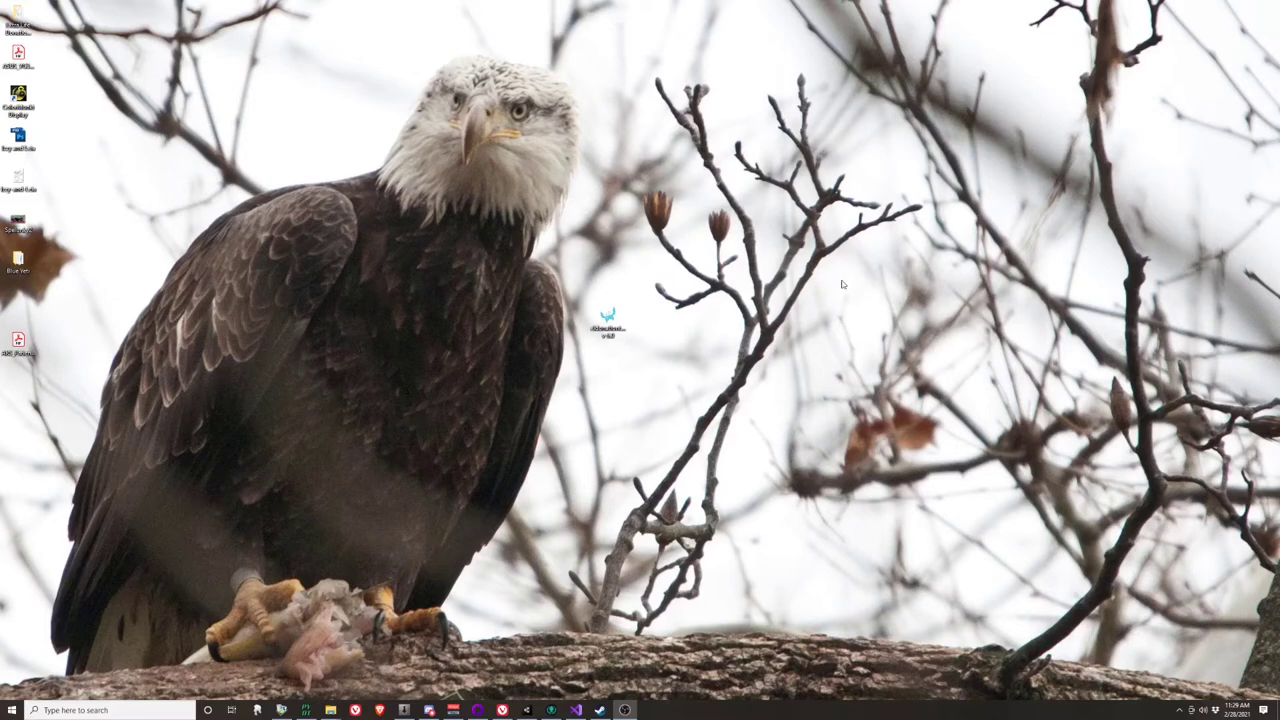
- Launch eldonationtracker v 6.0 from the desktop and place its main window and console window side by side
{"action": "left_click", "coordinate": [622, 328]}
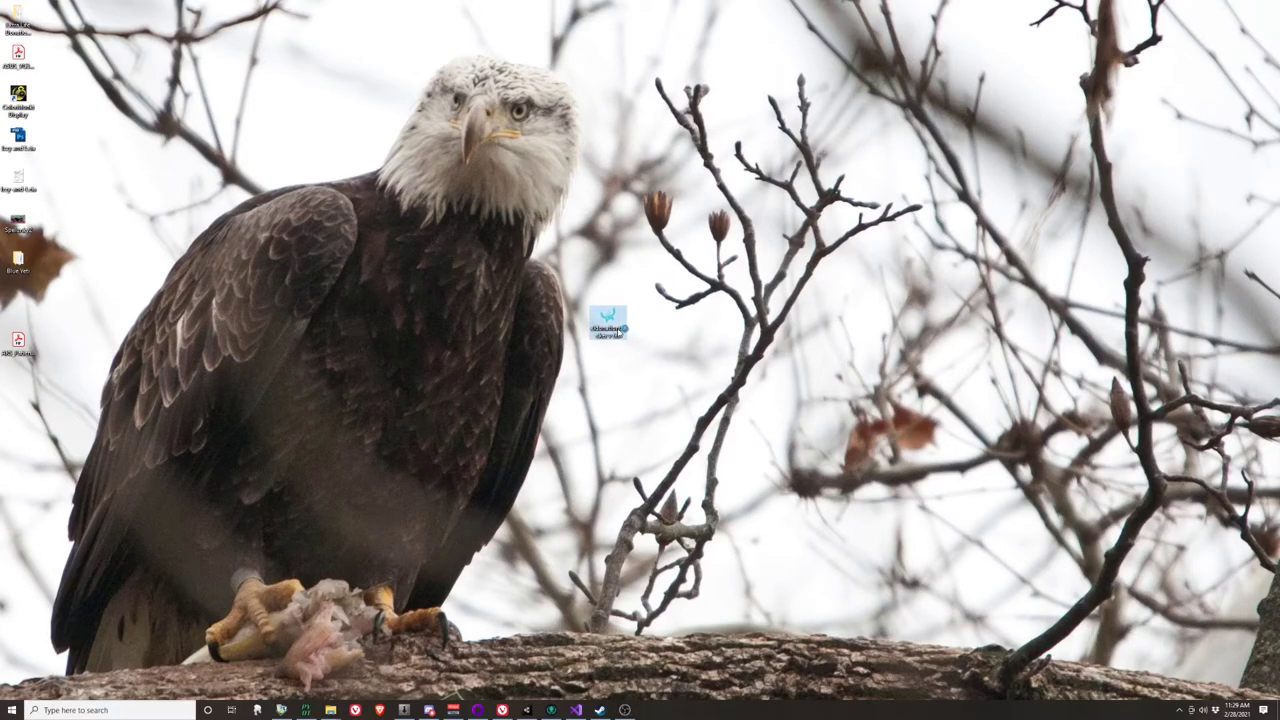
{"action": "double_click", "coordinate": [622, 328]}
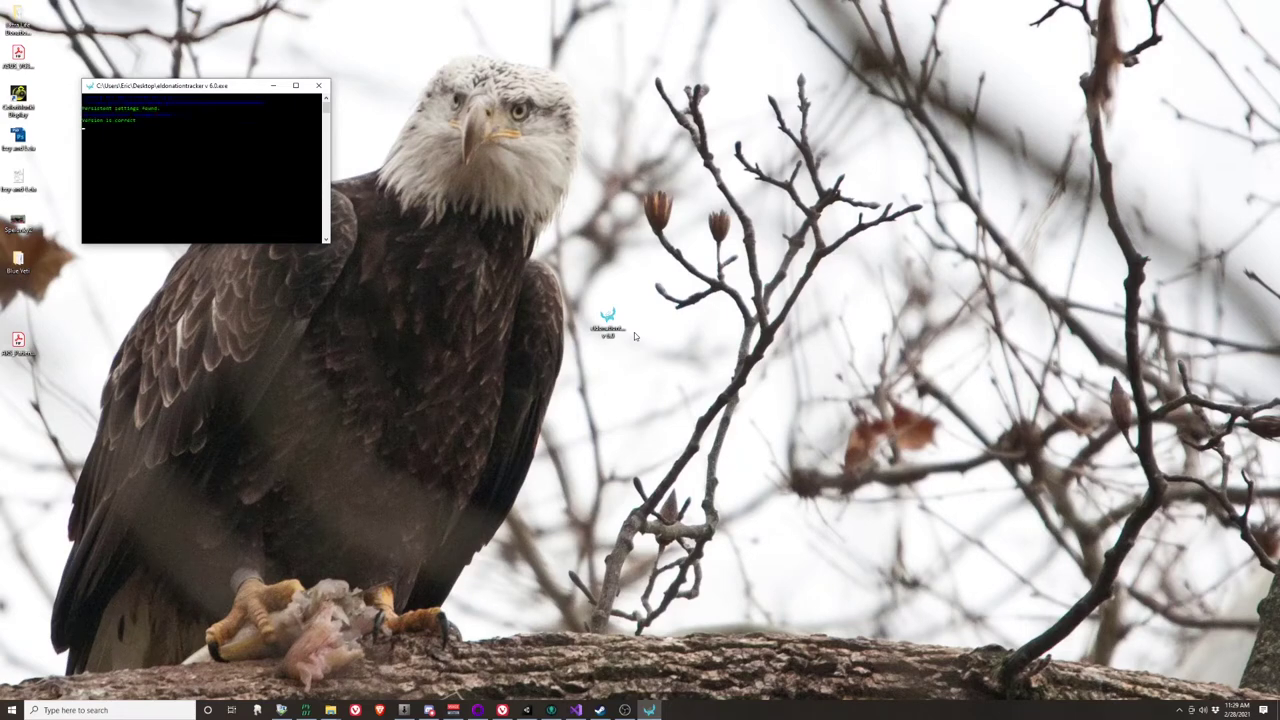
{"action": "left_click_drag", "start_coordinate": [698, 157], "coordinate": [930, 119]}
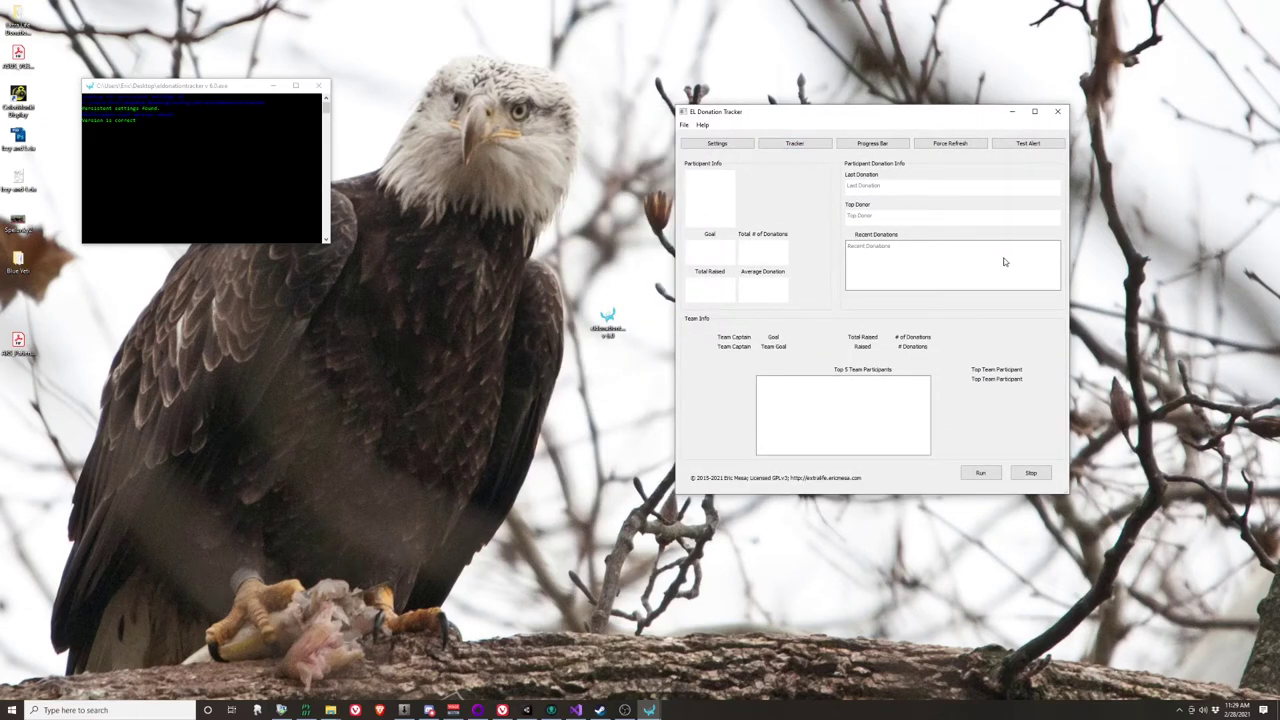
{"action": "left_click_drag", "start_coordinate": [229, 94], "coordinate": [480, 152]}
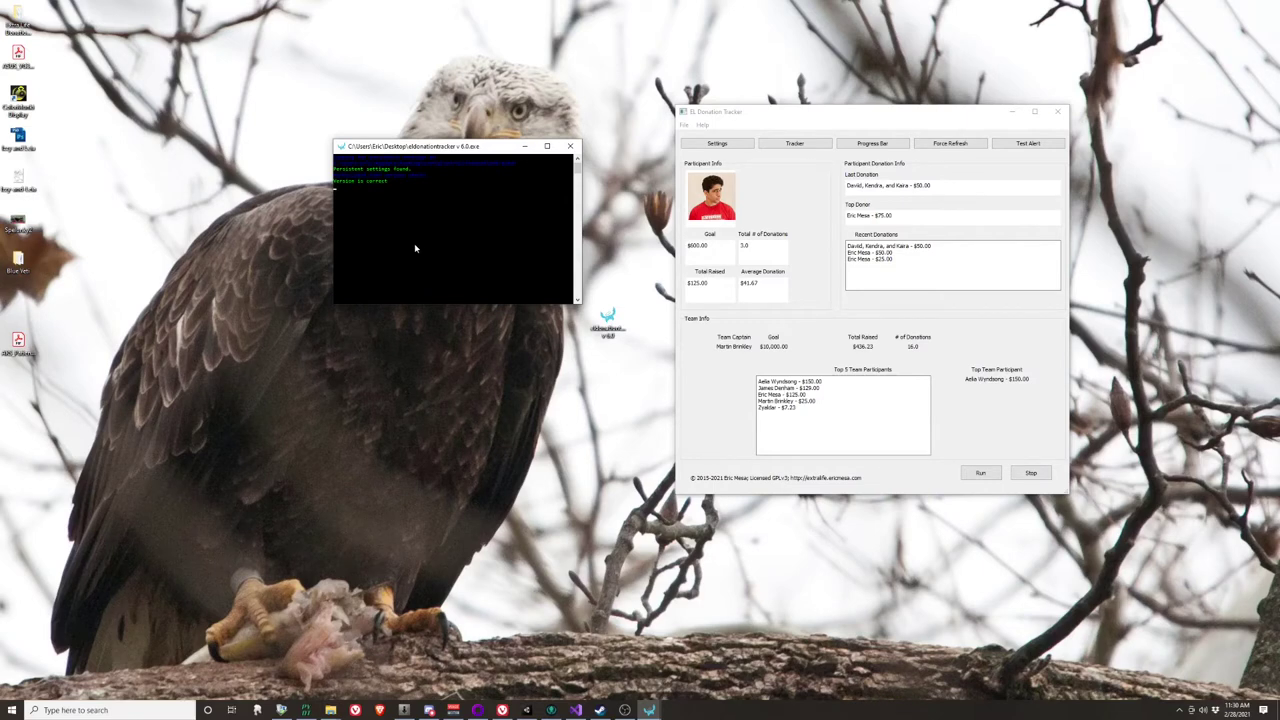
- Open a Windows PowerShell window below the tracker's console for comparison and close it again
{"action": "left_click", "coordinate": [8, 712]}
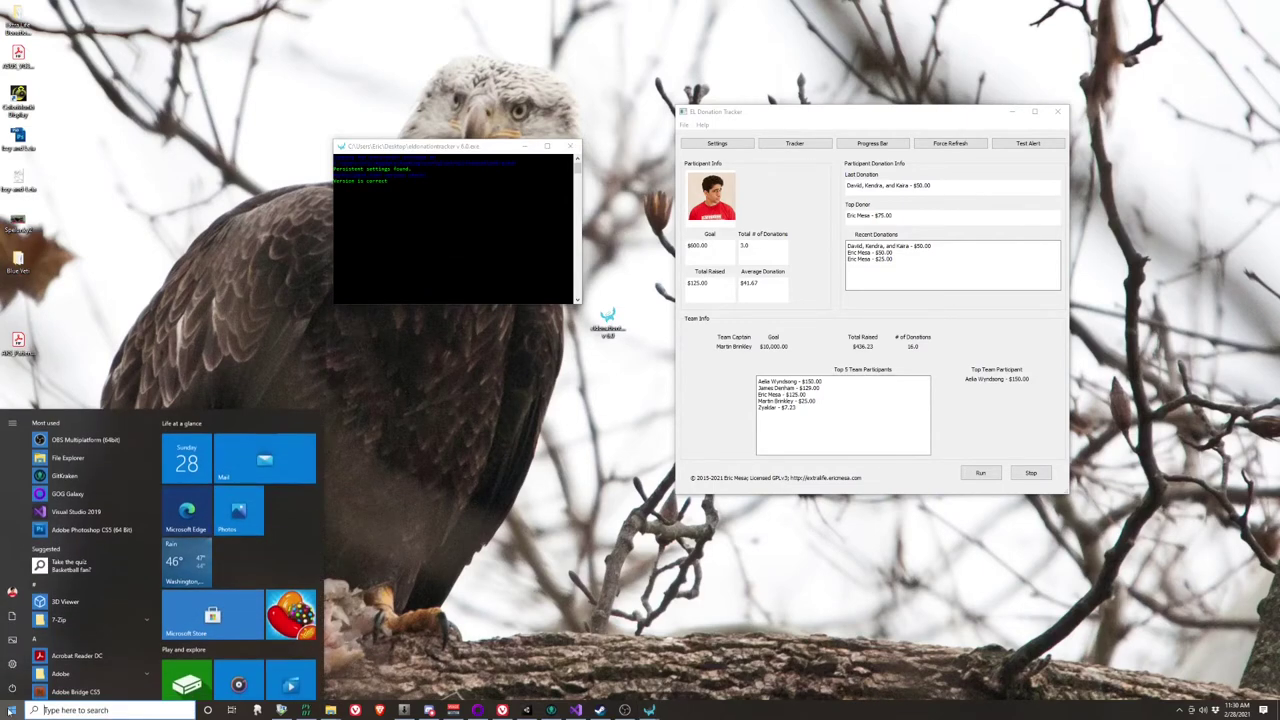
{"action": "type", "text": "power"}
{"action": "key", "text": "Return"}
{"action": "left_click_drag", "start_coordinate": [278, 86], "coordinate": [338, 332]}
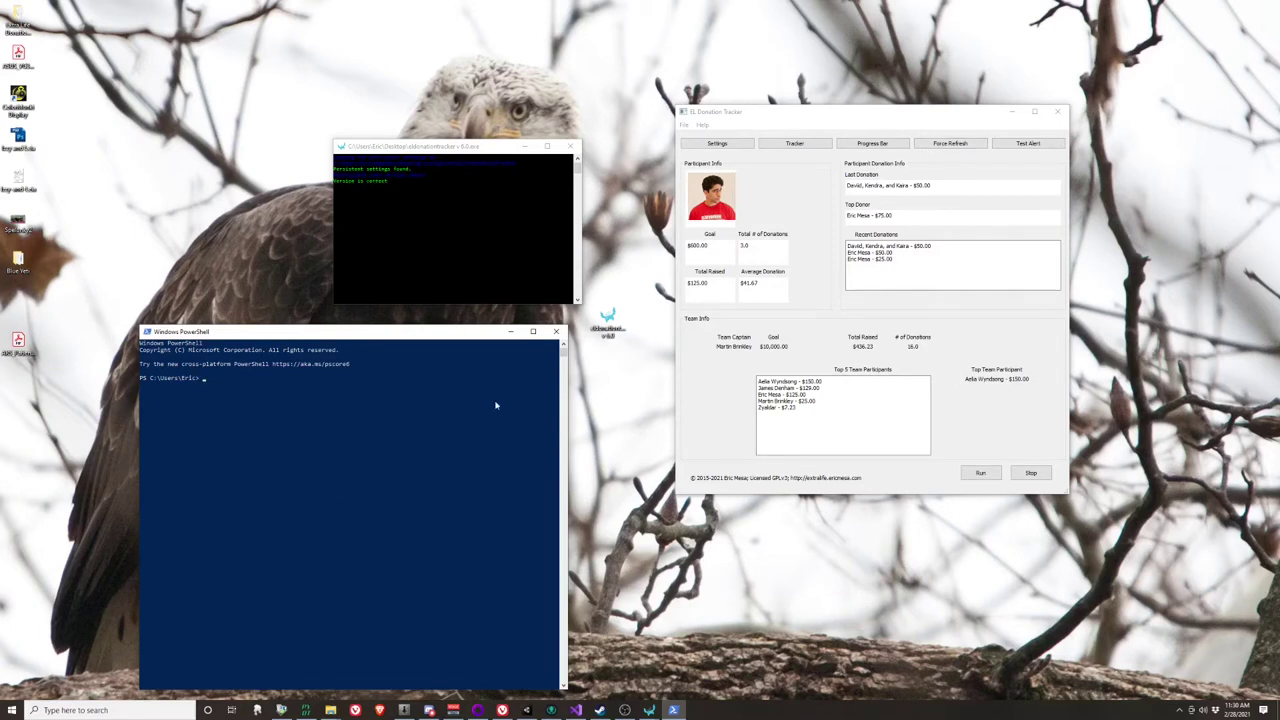
{"action": "left_click", "coordinate": [556, 331]}
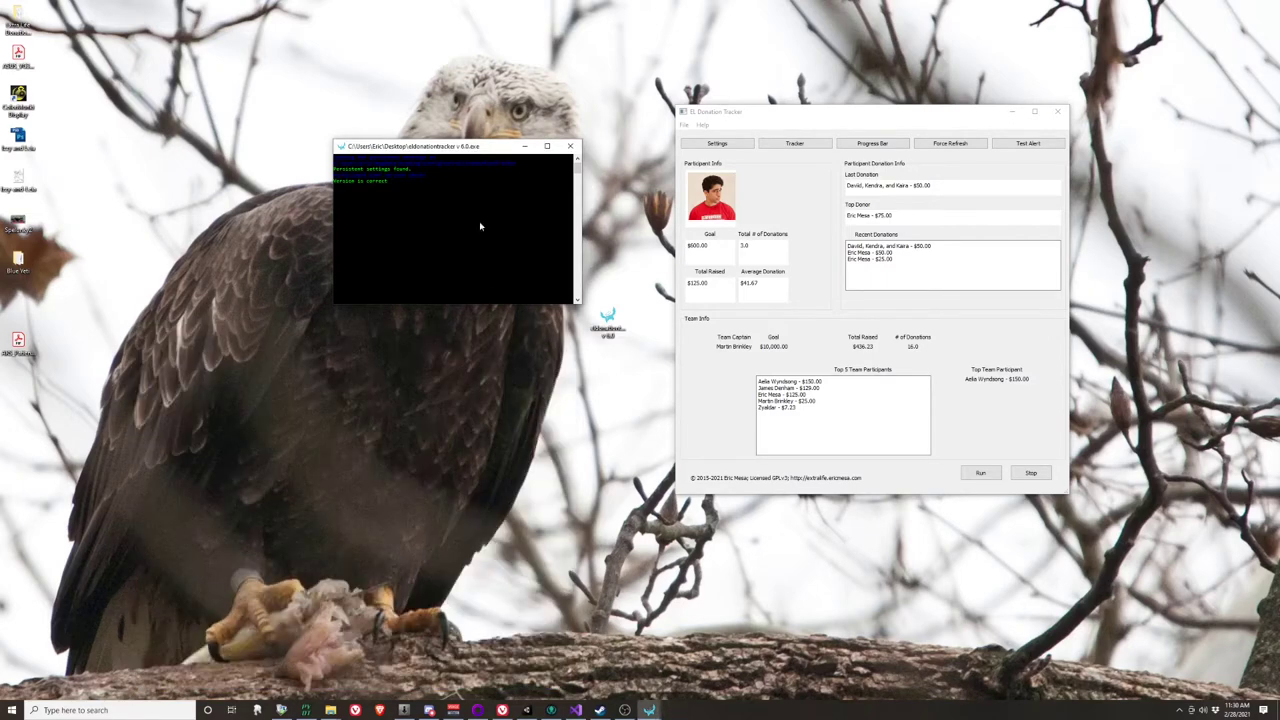
- Bring the tracker's main window closer to the console and leave both fully visible on the desktop
{"action": "left_click_drag", "start_coordinate": [467, 146], "coordinate": [404, 170]}
{"action": "left_click_drag", "start_coordinate": [901, 111], "coordinate": [781, 95]}
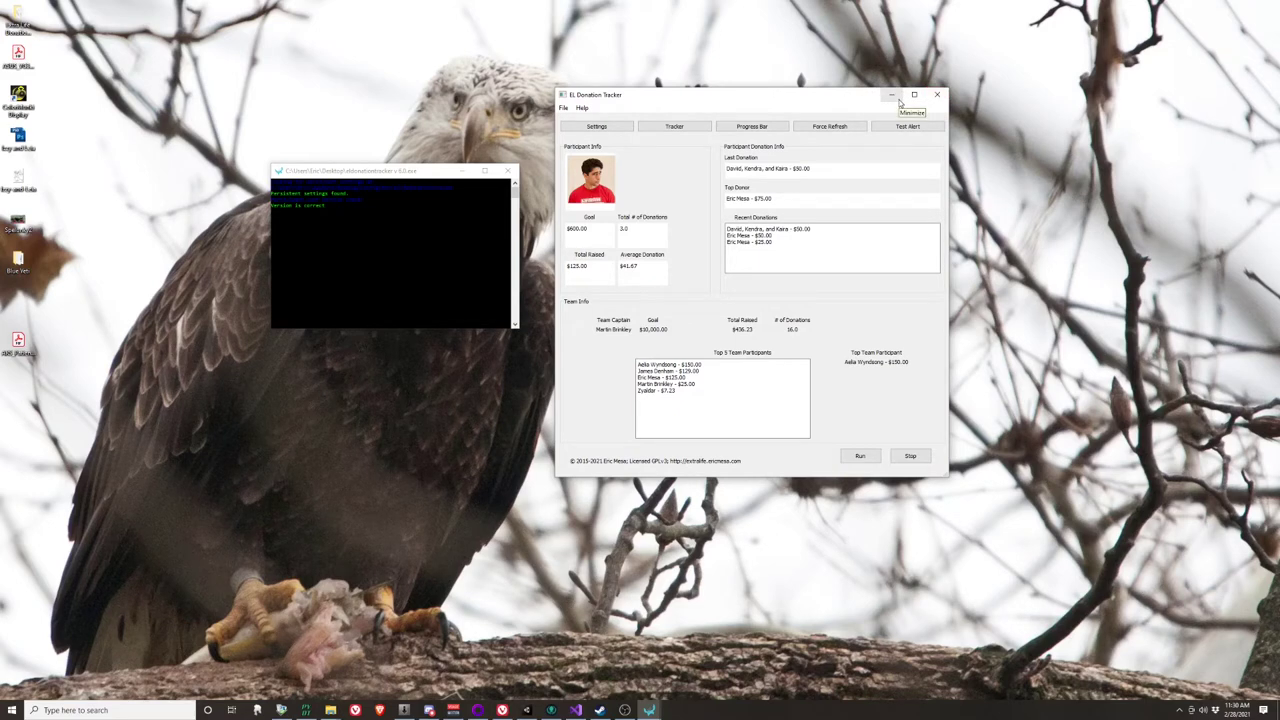
{"action": "left_click", "coordinate": [335, 218]}
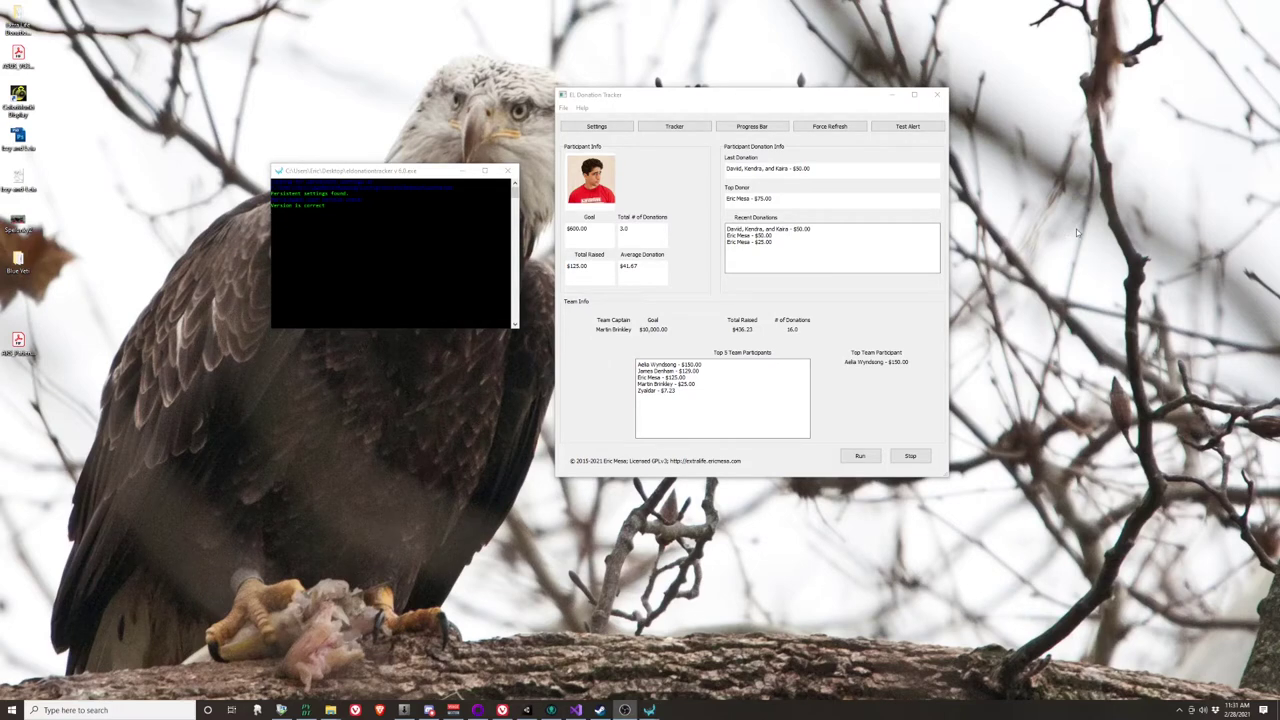
- Open the tracker's settings and move the dialog below the console, clear of the main window
{"action": "left_click", "coordinate": [600, 128]}
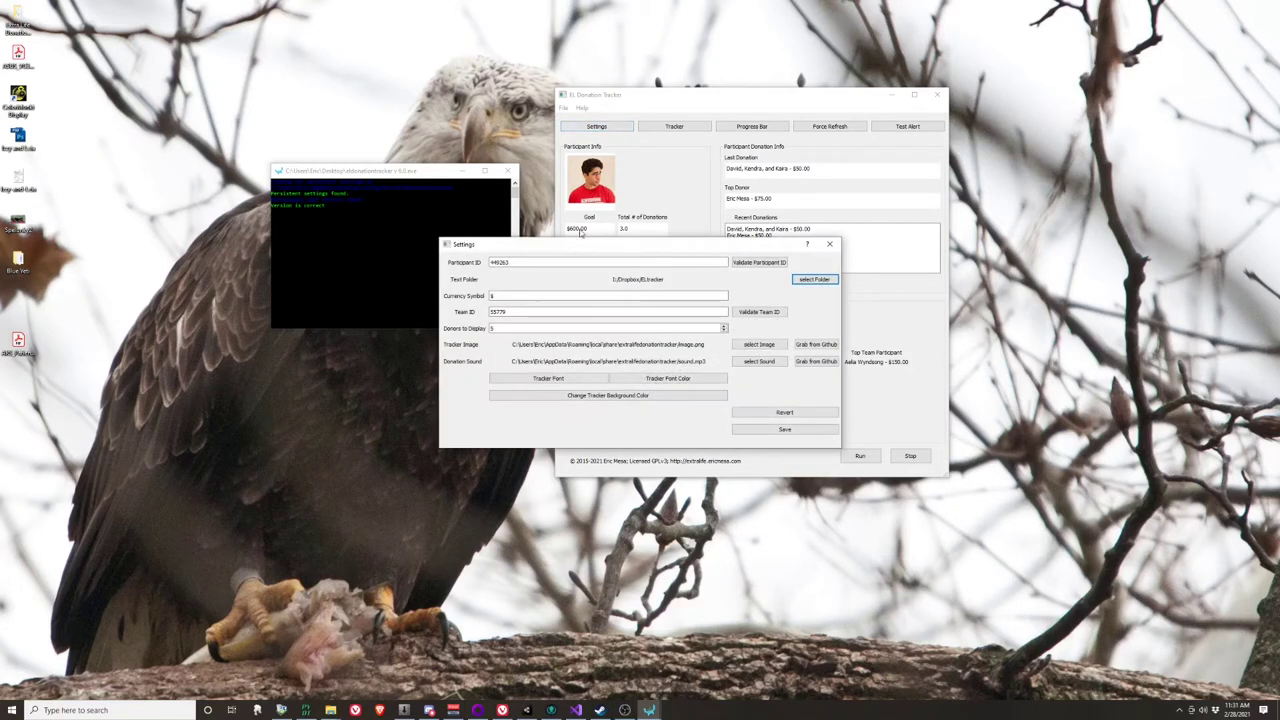
{"action": "left_click_drag", "start_coordinate": [586, 245], "coordinate": [305, 381]}
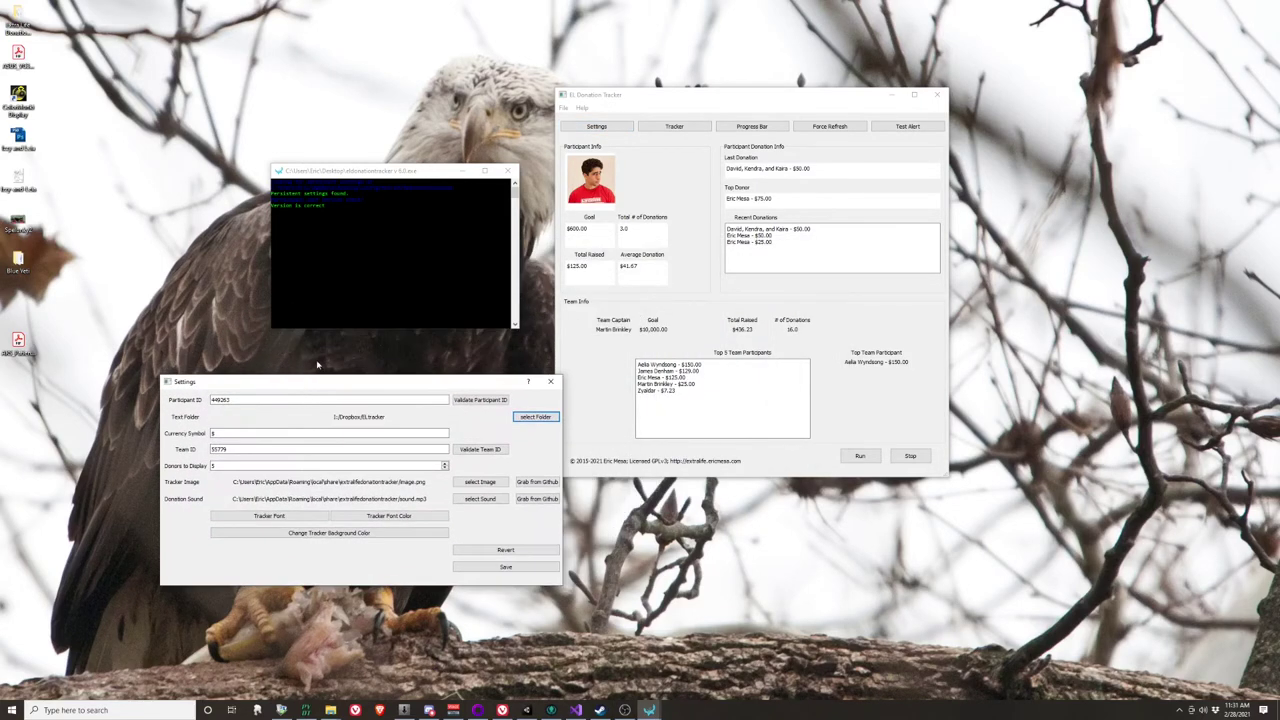
{"action": "left_click_drag", "start_coordinate": [409, 386], "coordinate": [416, 360]}
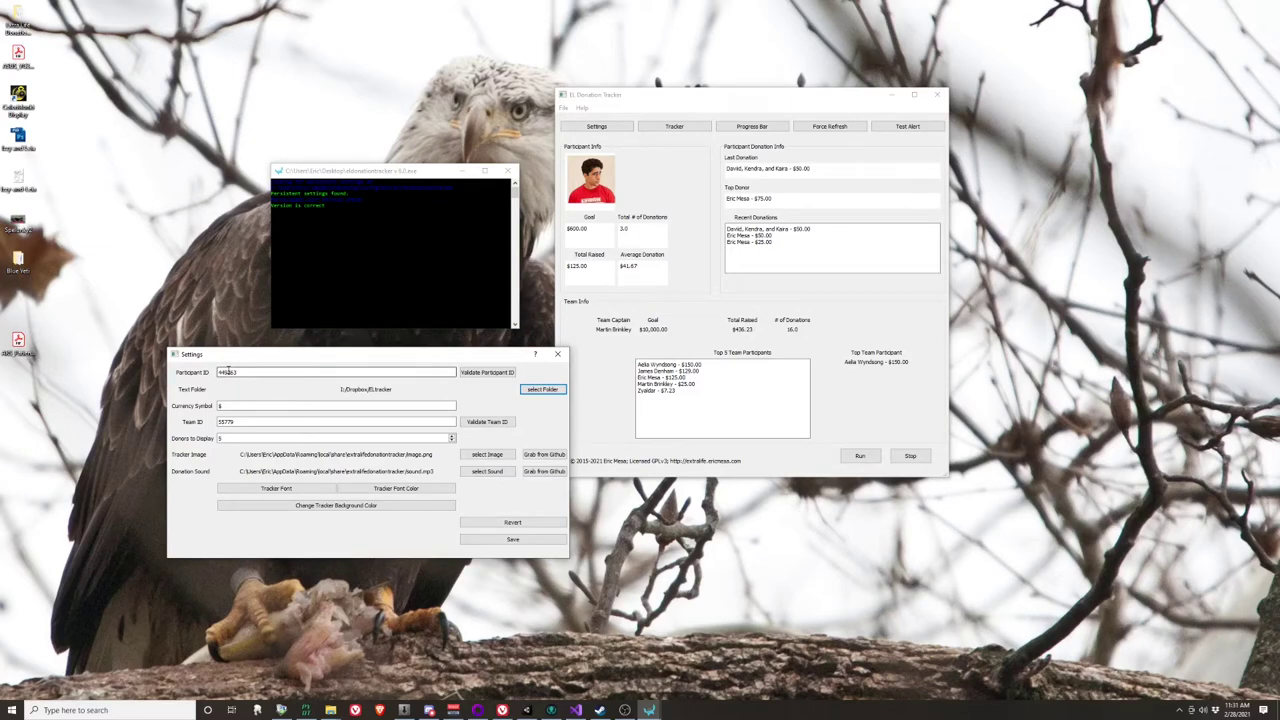
- Switch to the Vivaldi browser, open the participant's Extra Life fundraising page in a new tab and dismiss its notice banner
{"action": "left_click", "coordinate": [502, 710]}
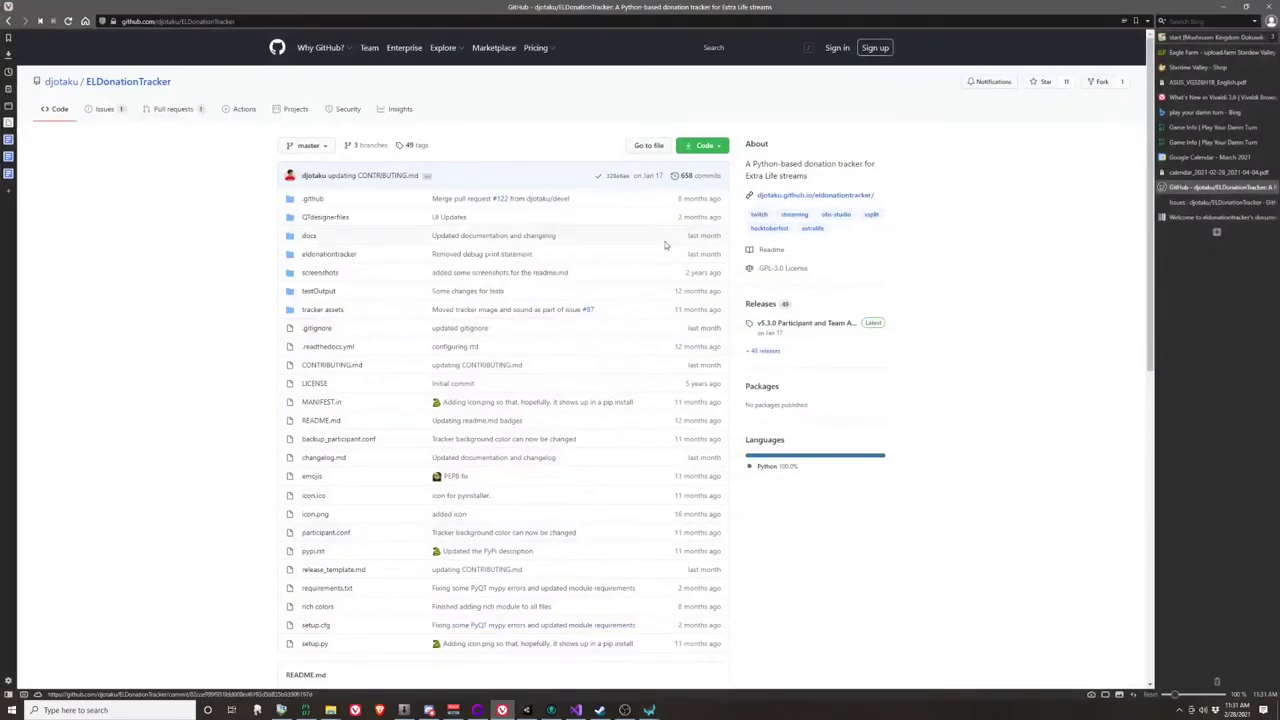
{"action": "key", "text": "ctrl+t"}
{"action": "type", "text": "extra"}
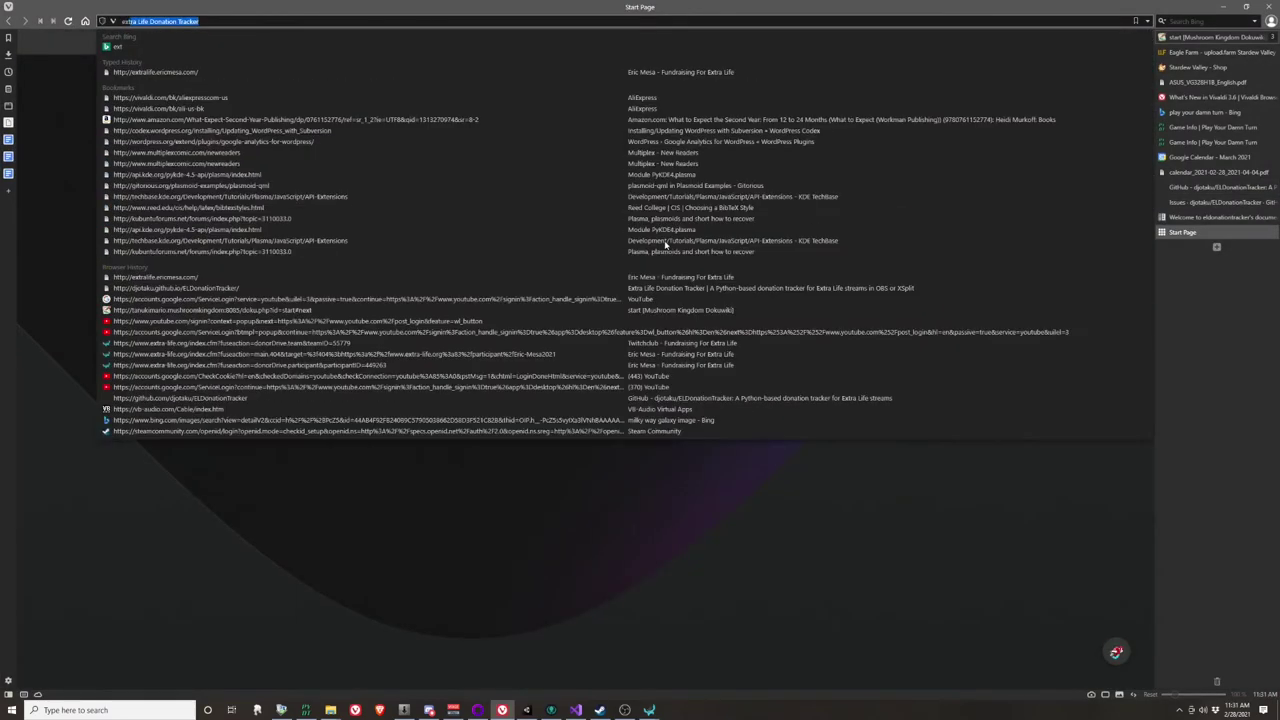
{"action": "type", "text": "l"}
{"action": "key", "text": "Return"}
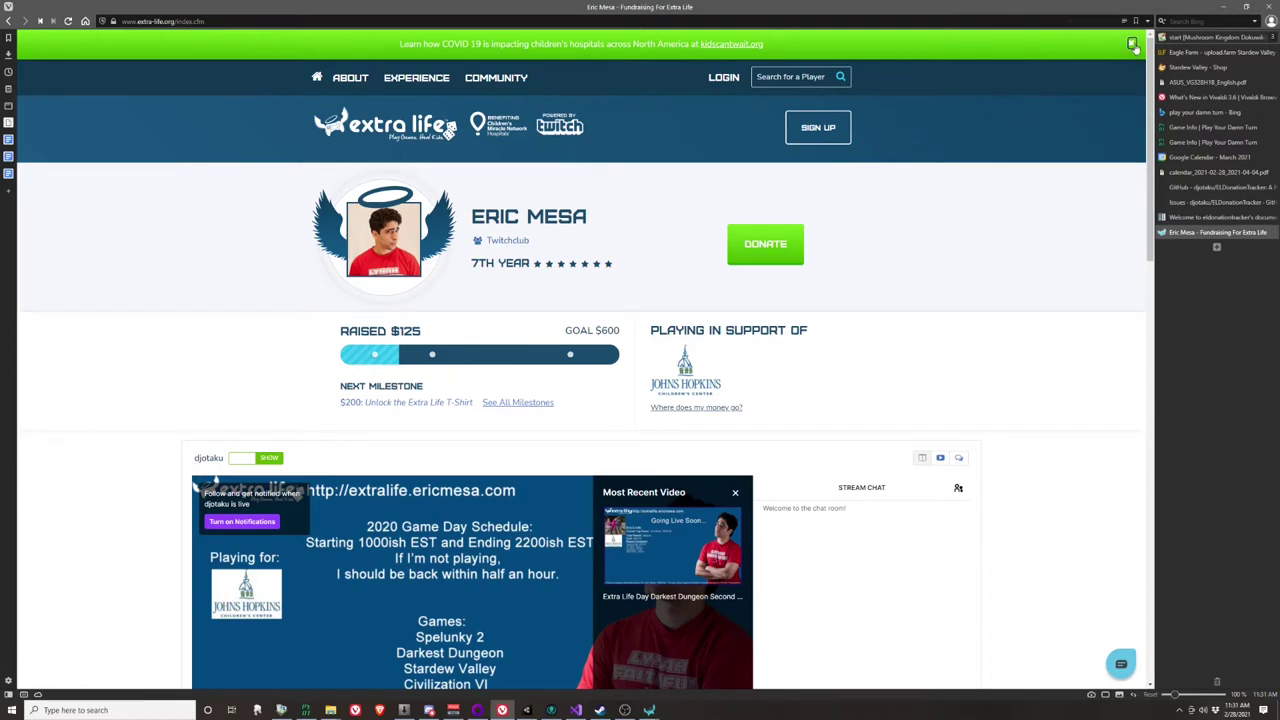
{"action": "left_click", "coordinate": [1131, 43]}
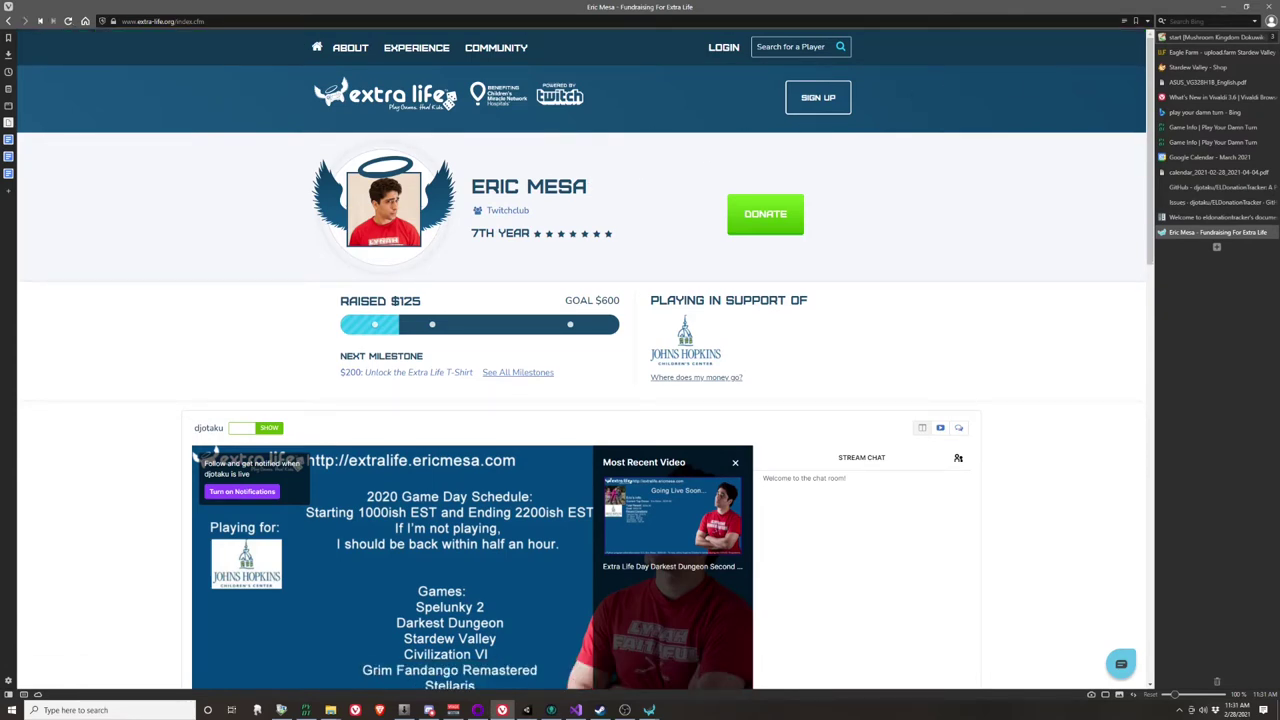
- Reveal the fundraising page's full web address to locate the participant ID at its end
{"action": "key", "text": "ctrl+l"}
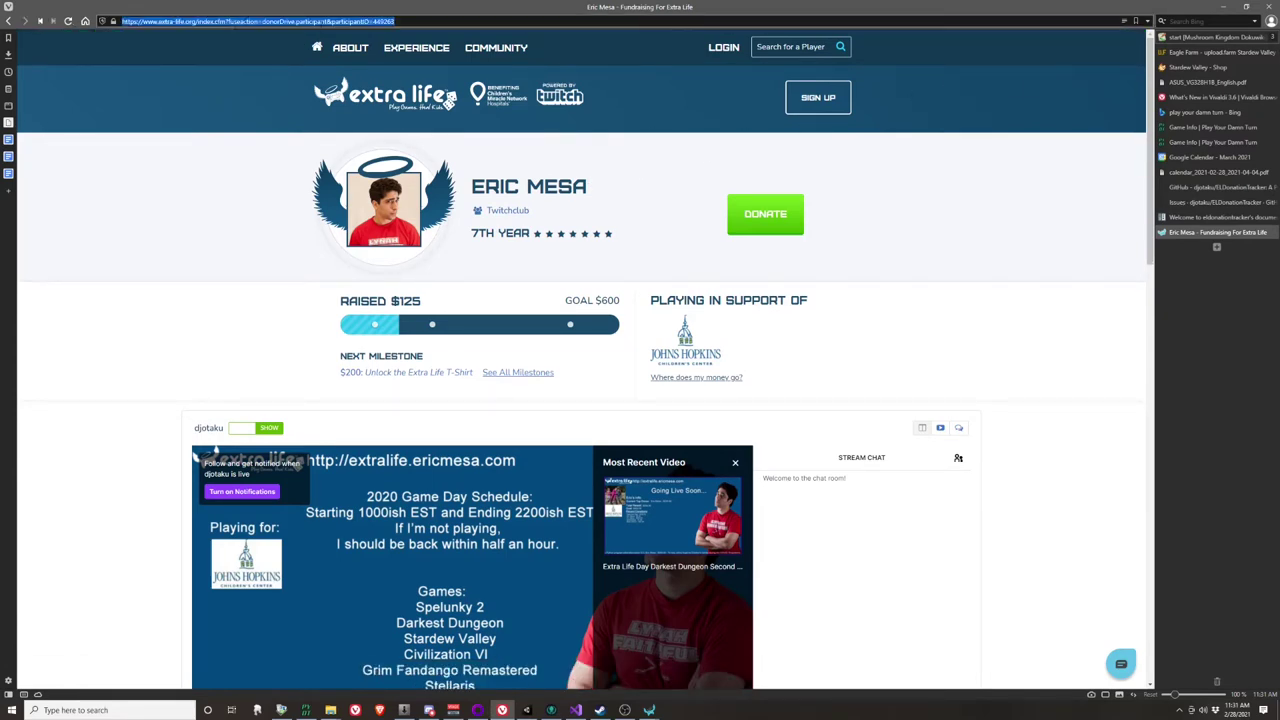
{"action": "left_click", "coordinate": [249, 143]}
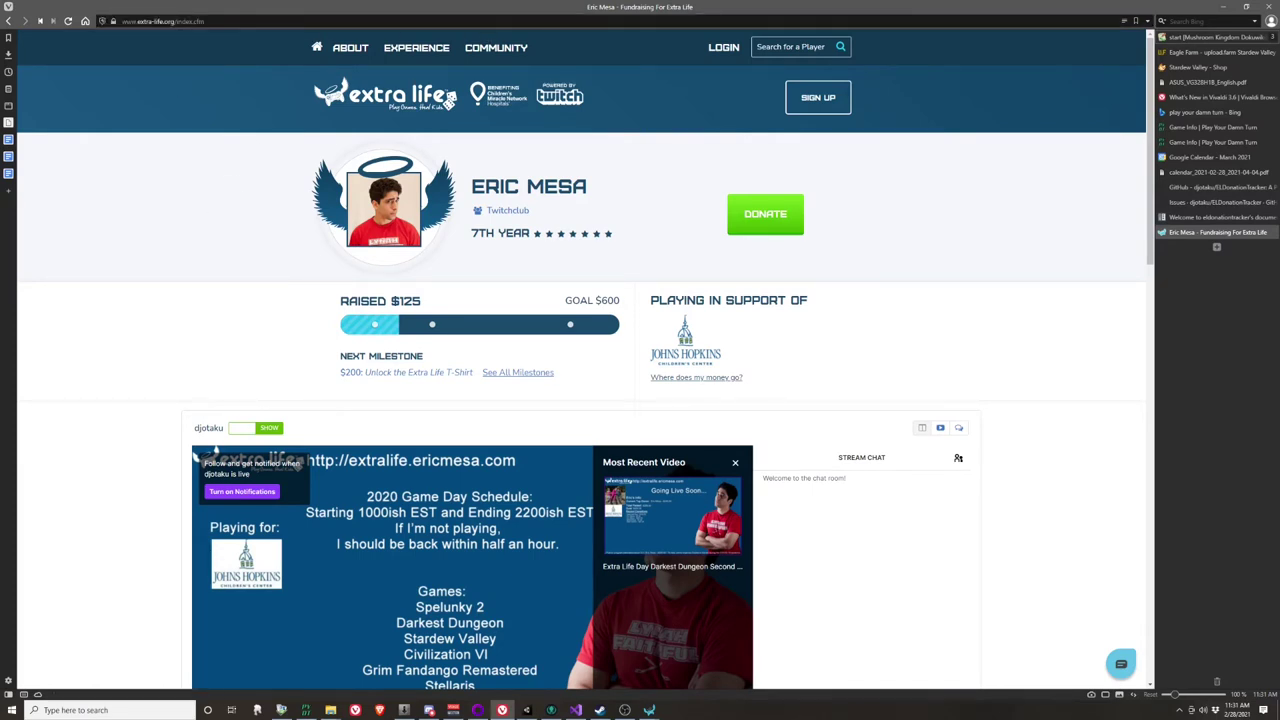
{"action": "key", "text": "ctrl+l"}
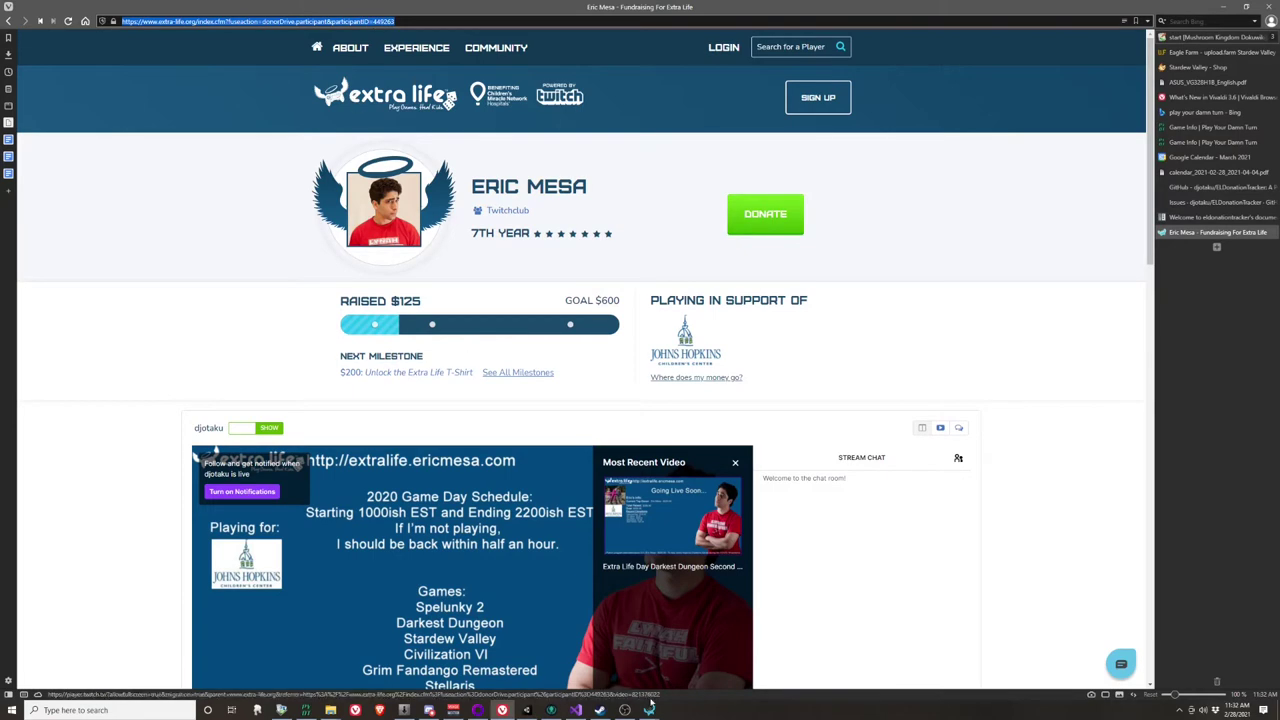
- Return to the donation tracker's settings, validate the participant ID and dismiss the validation message
{"action": "mouse_move", "coordinate": [649, 710]}
{"action": "left_click", "coordinate": [706, 658]}
{"action": "left_click", "coordinate": [239, 373]}
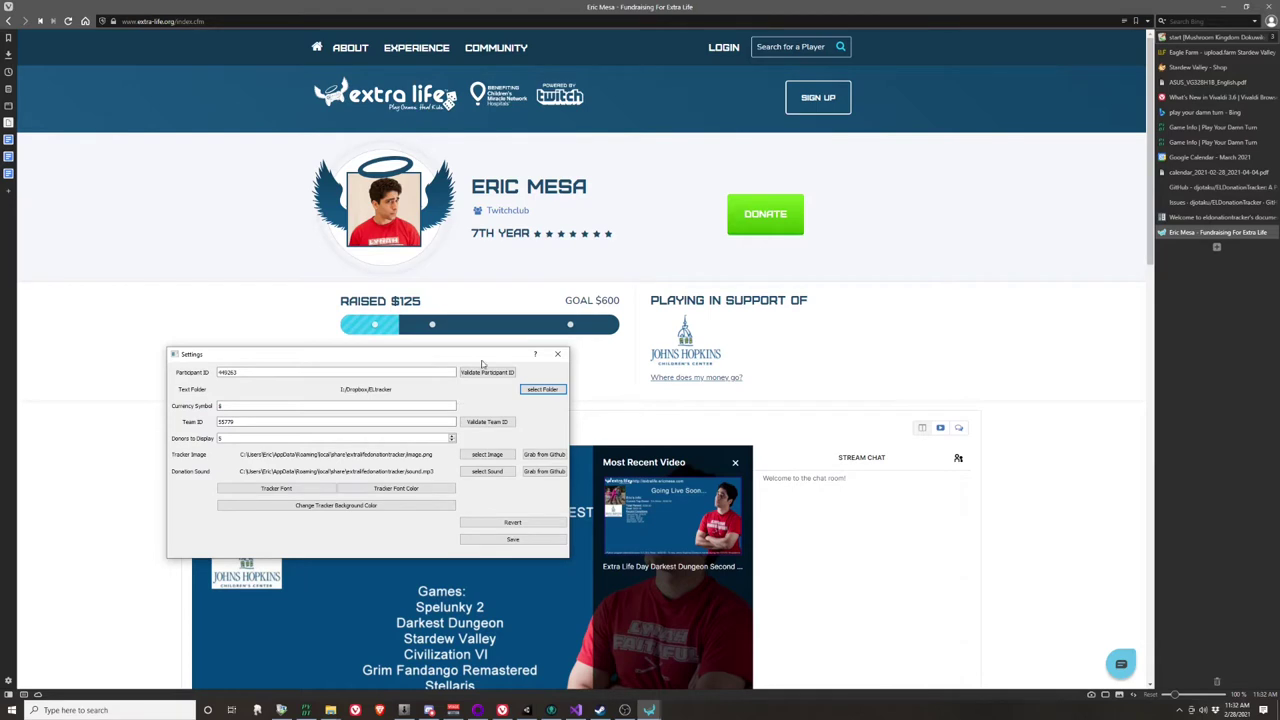
{"action": "left_click", "coordinate": [228, 374]}
{"action": "left_click", "coordinate": [490, 373]}
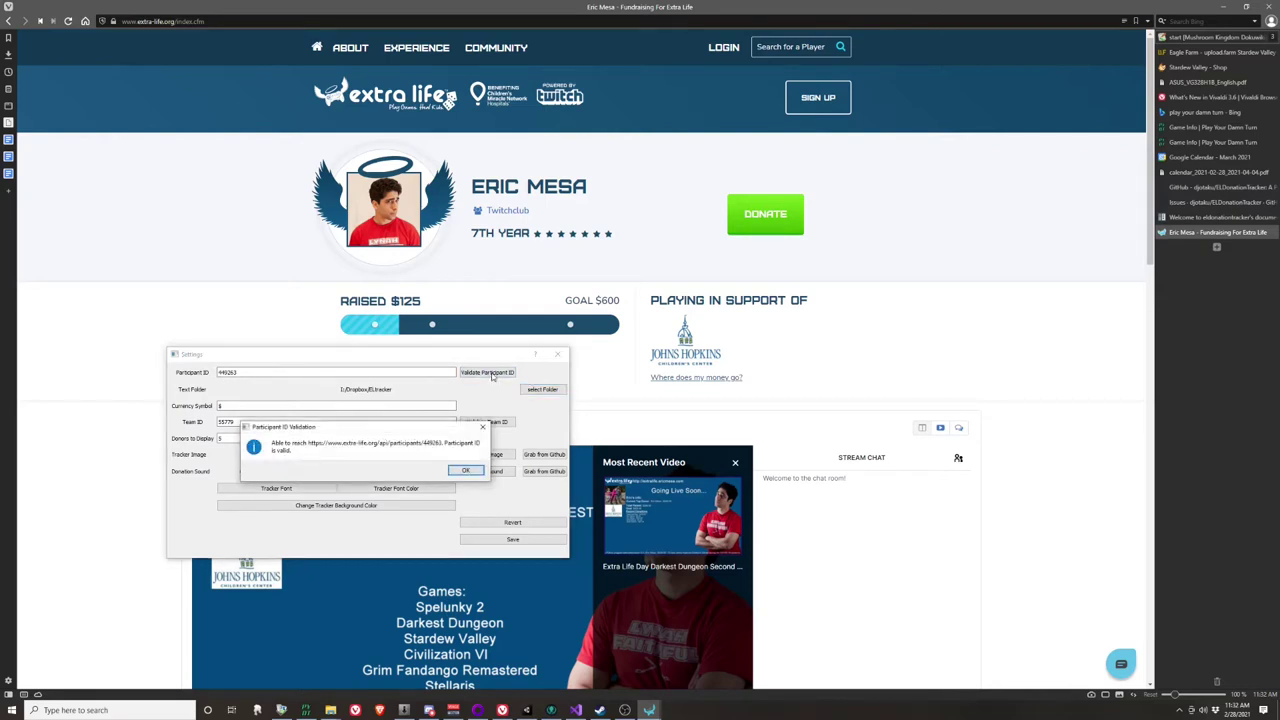
{"action": "left_click", "coordinate": [462, 472]}
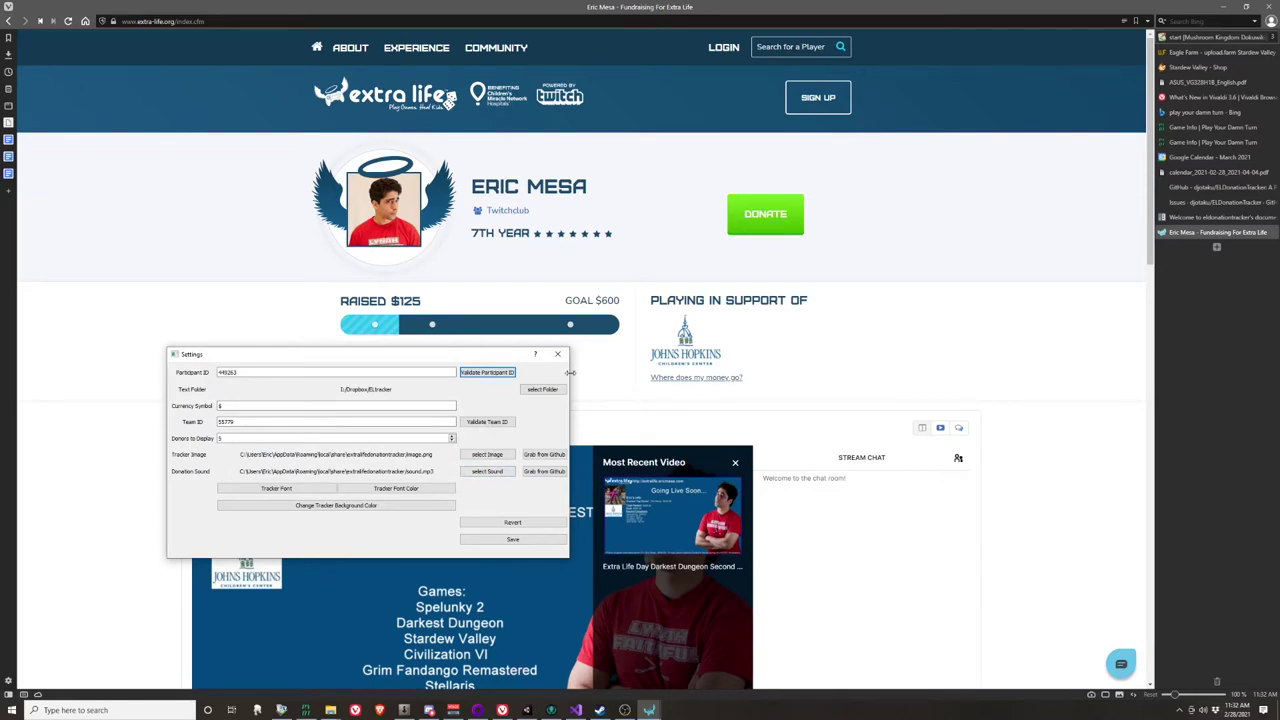
- Go back to the participant's fundraising page in the browser and open the Twitchclub team page
{"action": "left_click", "coordinate": [1224, 5]}
{"action": "left_click", "coordinate": [1224, 5]}
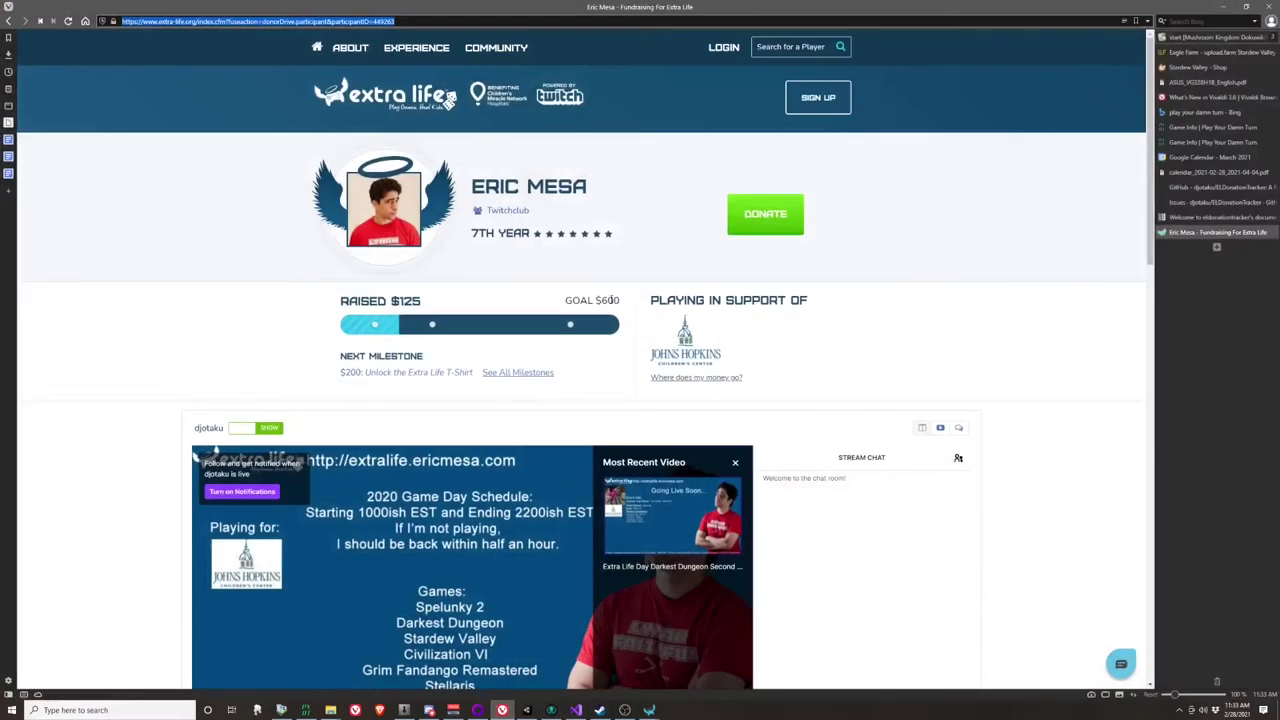
{"action": "left_click", "coordinate": [510, 211]}
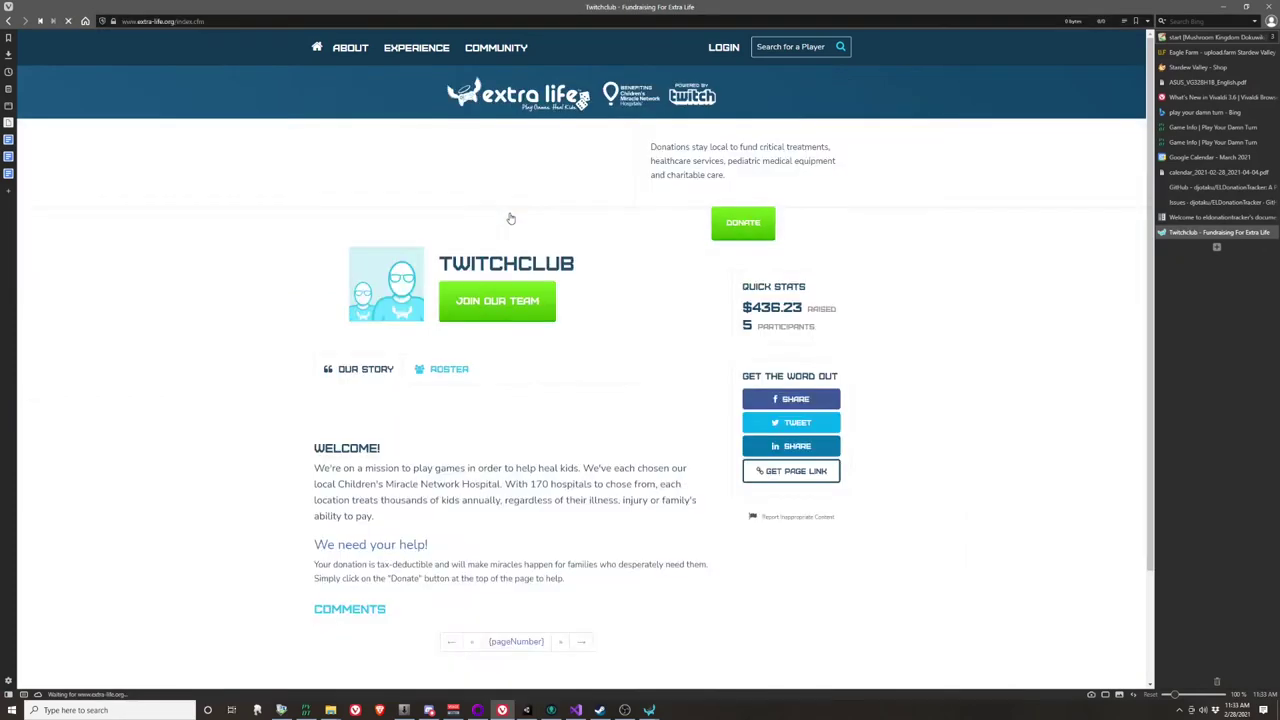
- Reveal the Twitchclub page's full web address, return to the donation tracker's settings, and validate the team ID, dismissing the result message
{"action": "key", "text": "ctrl+l"}
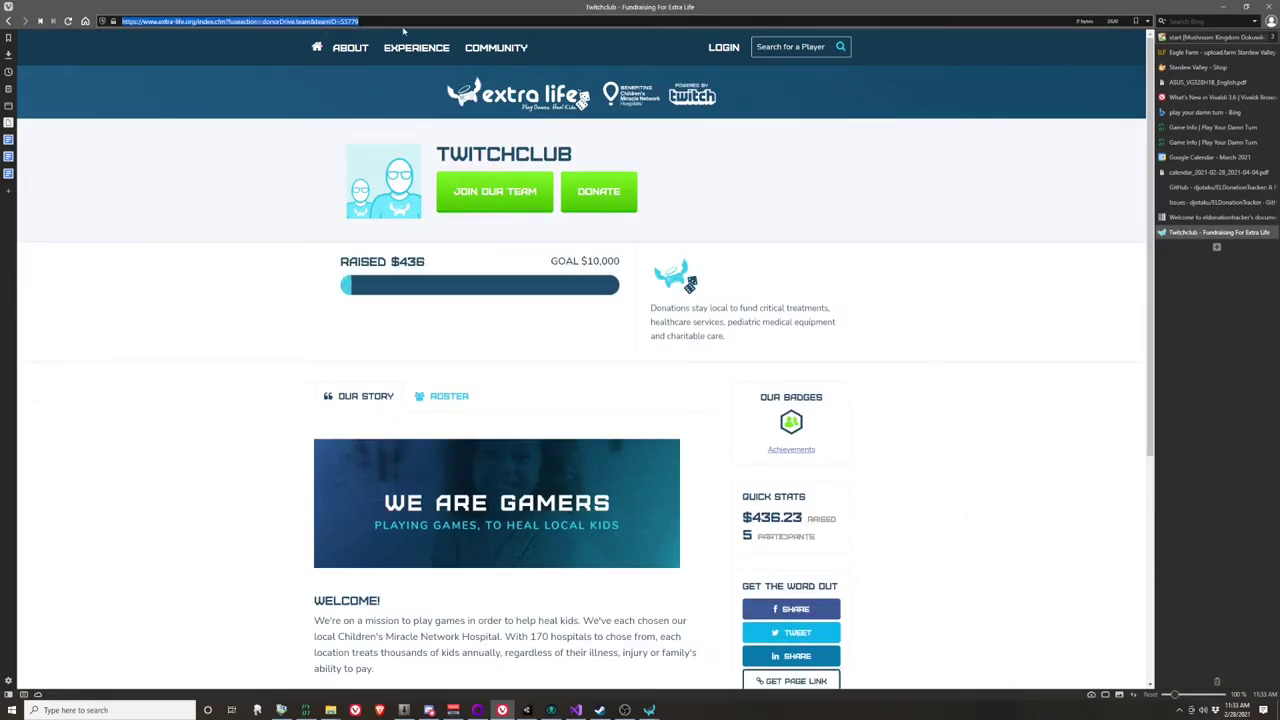
{"action": "left_click", "coordinate": [1222, 6]}
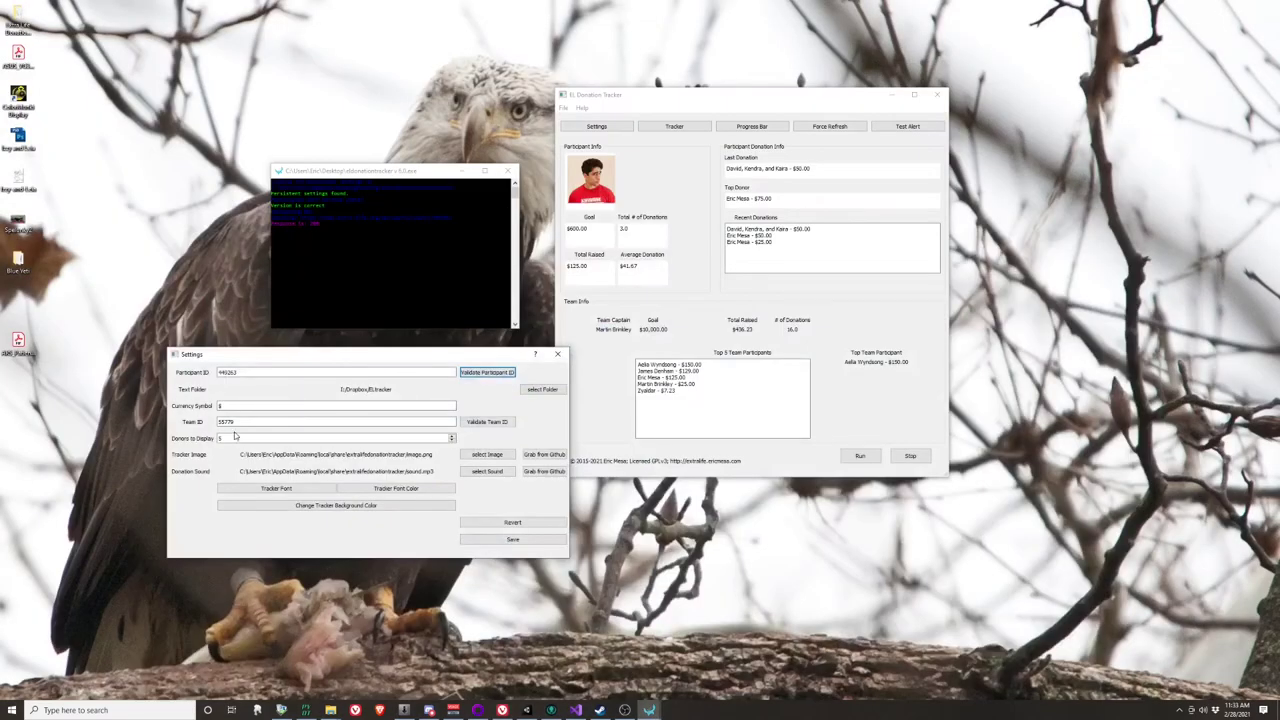
{"action": "left_click", "coordinate": [488, 421]}
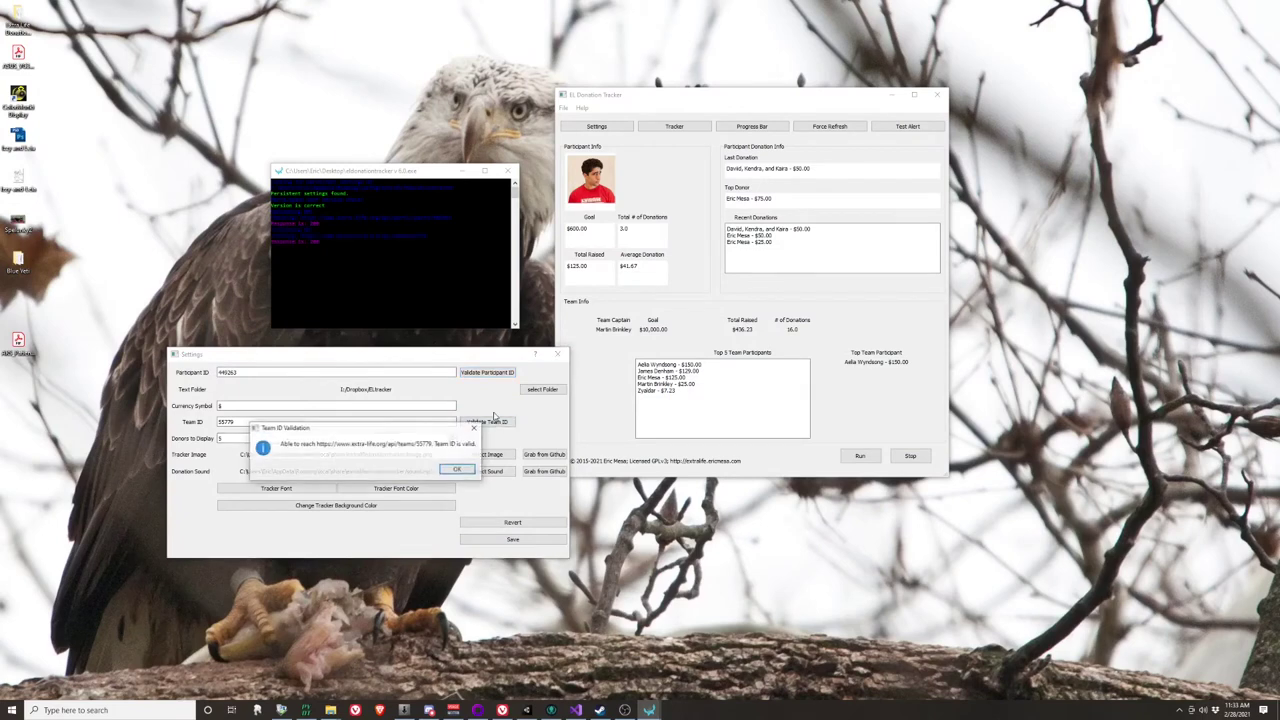
{"action": "left_click", "coordinate": [456, 472]}
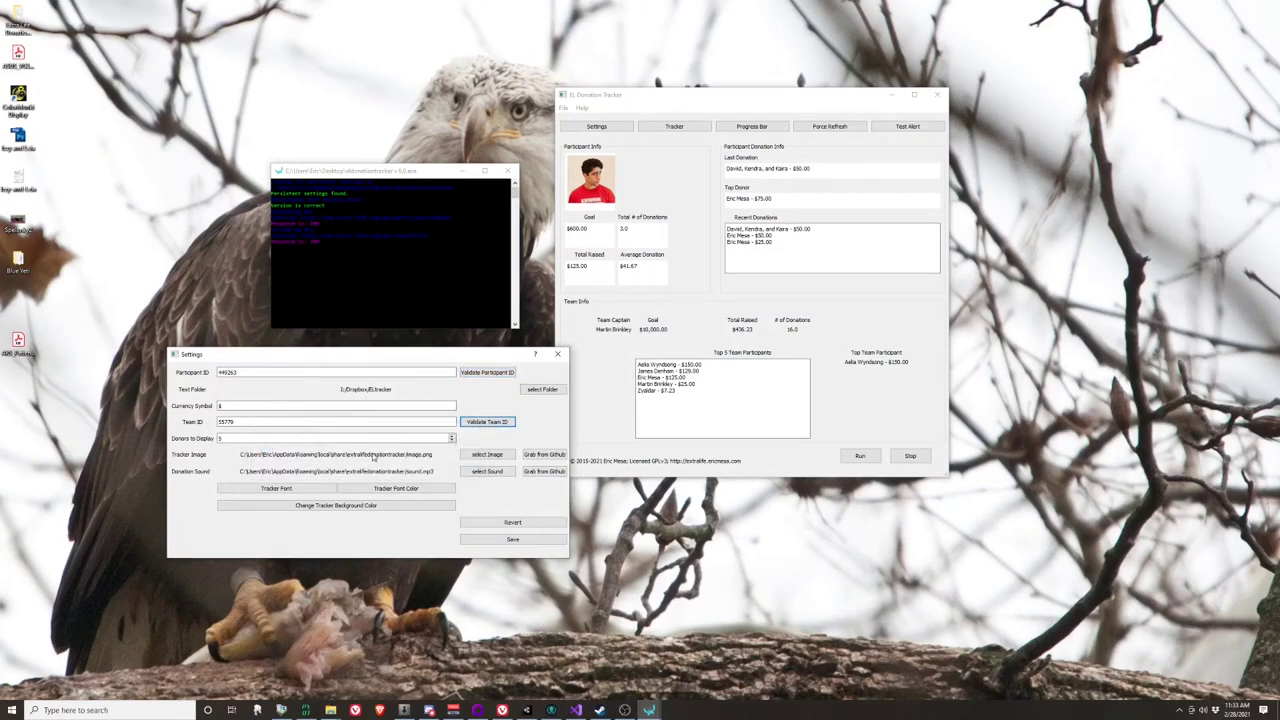
- Open the tracker window, place it above the console window, and trigger a test alert
{"action": "left_click", "coordinate": [224, 405]}
{"action": "left_click", "coordinate": [246, 441]}
{"action": "left_click", "coordinate": [686, 125]}
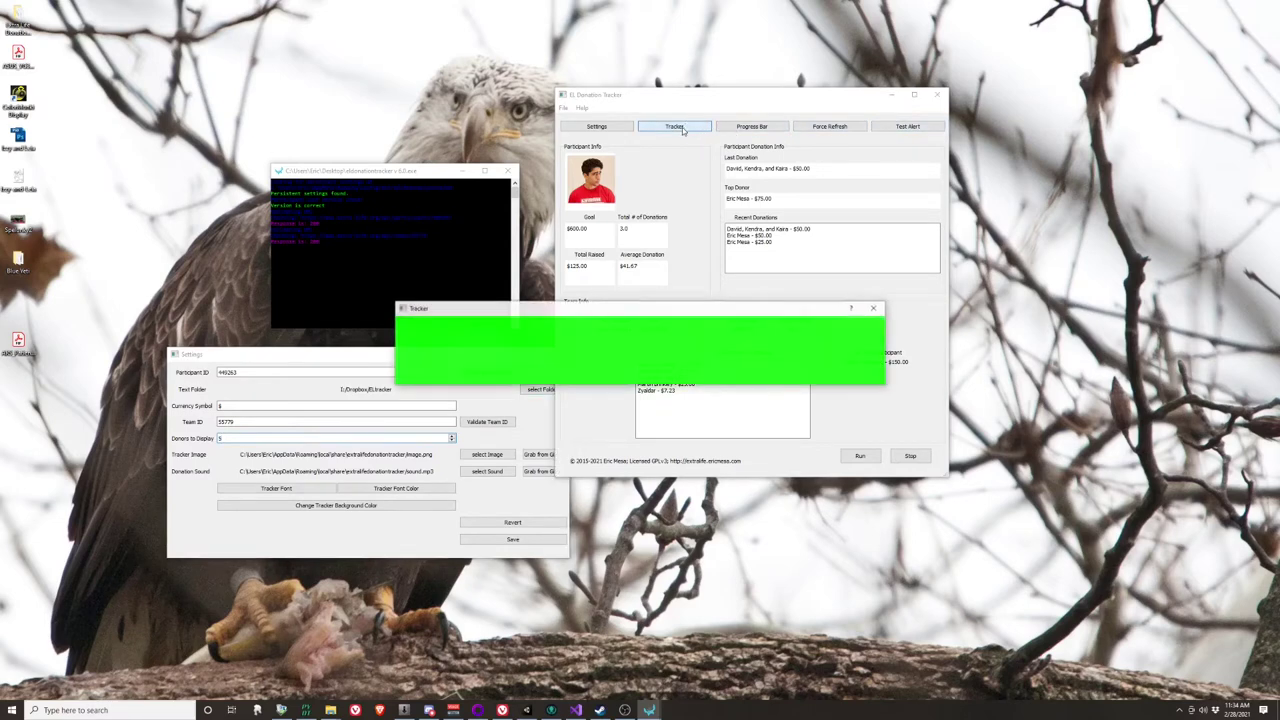
{"action": "left_click_drag", "start_coordinate": [630, 310], "coordinate": [275, 78]}
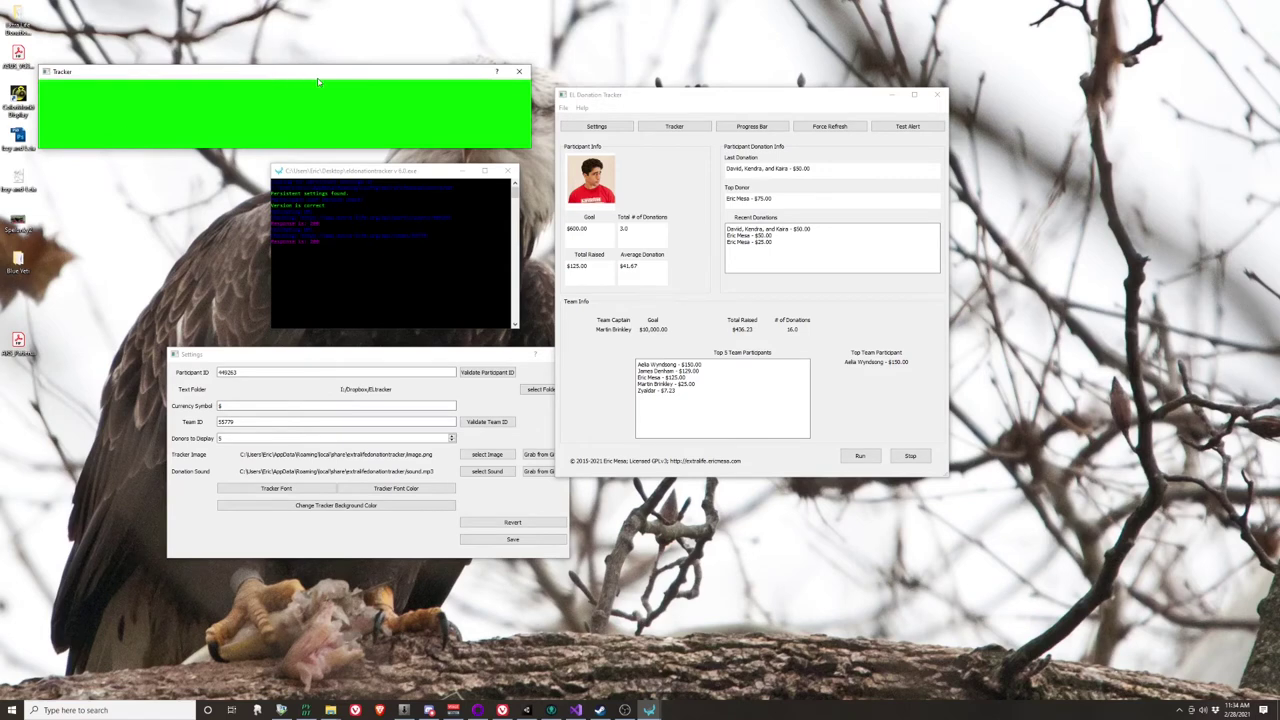
{"action": "left_click", "coordinate": [911, 128]}
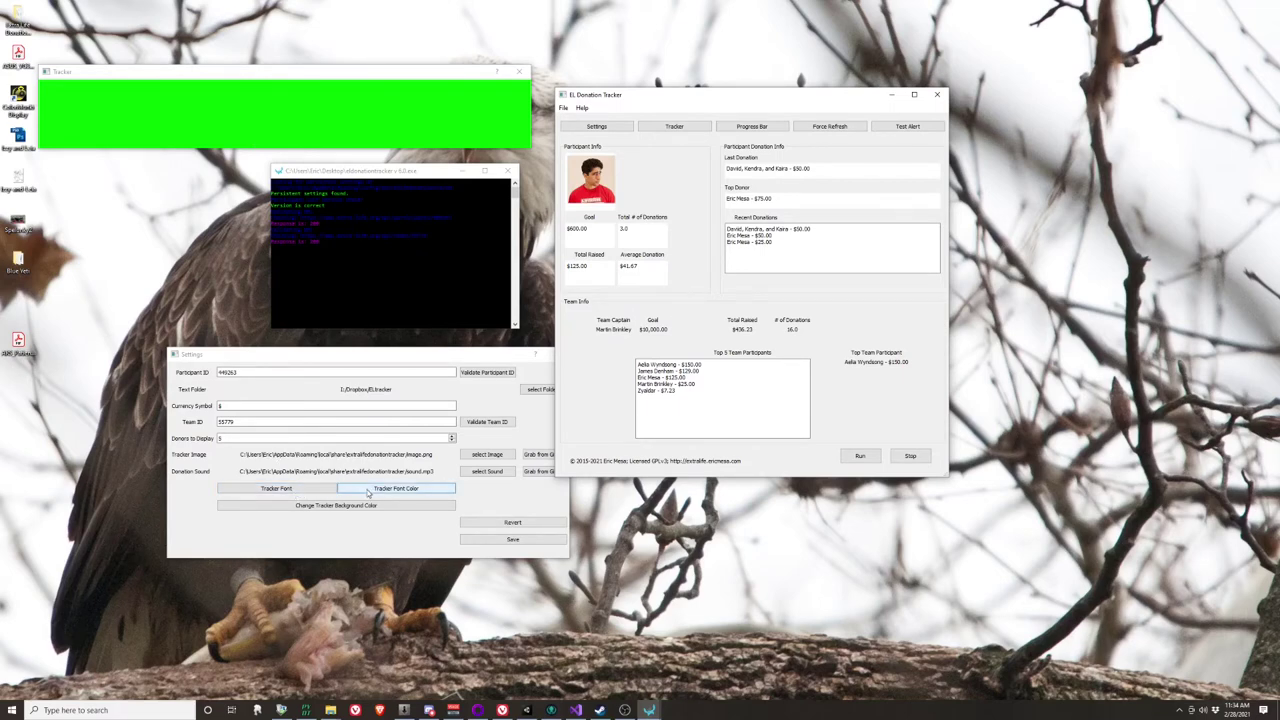
- Set the tracker font size to 24 and trigger a test alert
{"action": "left_click", "coordinate": [280, 489]}
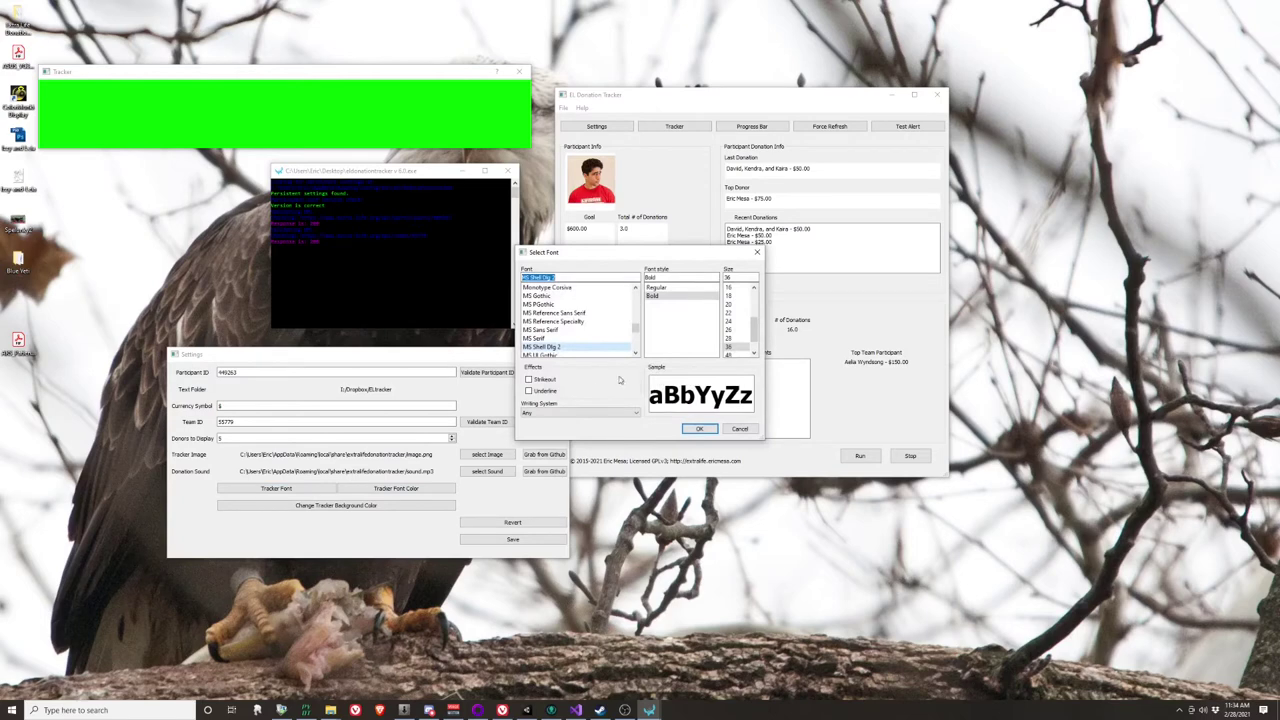
{"action": "left_click", "coordinate": [730, 320]}
{"action": "left_click", "coordinate": [698, 429]}
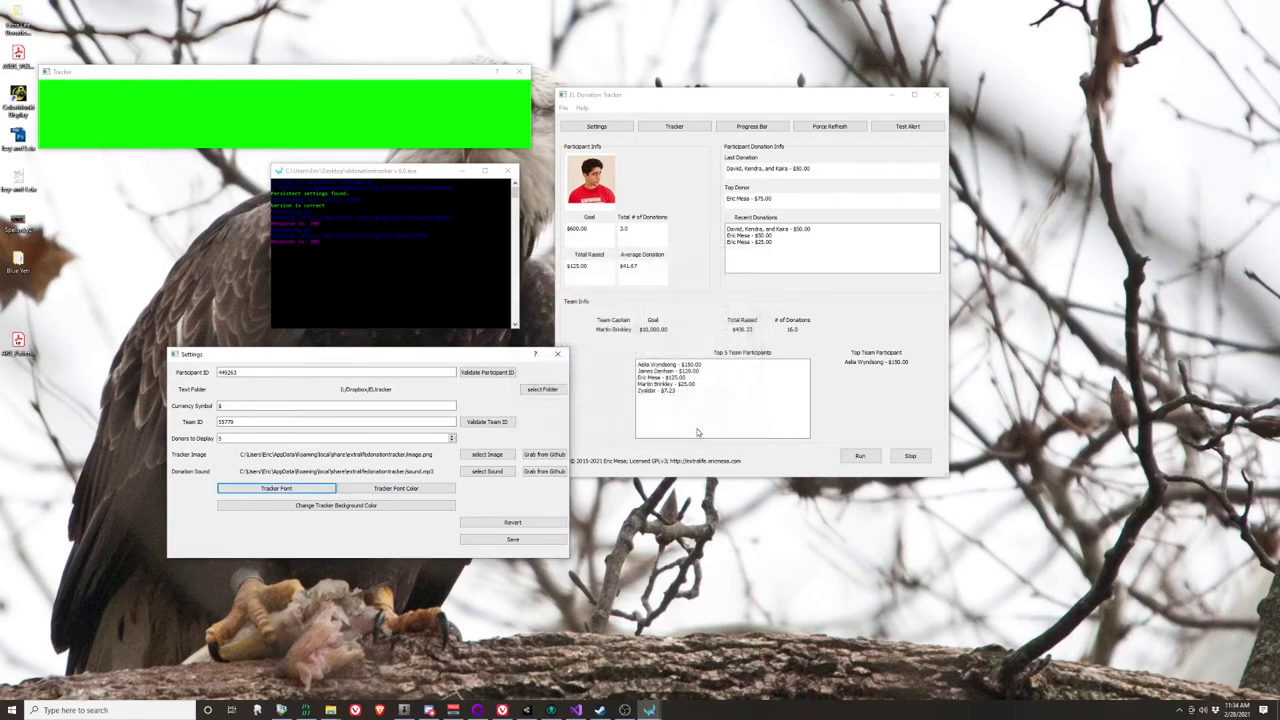
{"action": "left_click", "coordinate": [907, 127]}
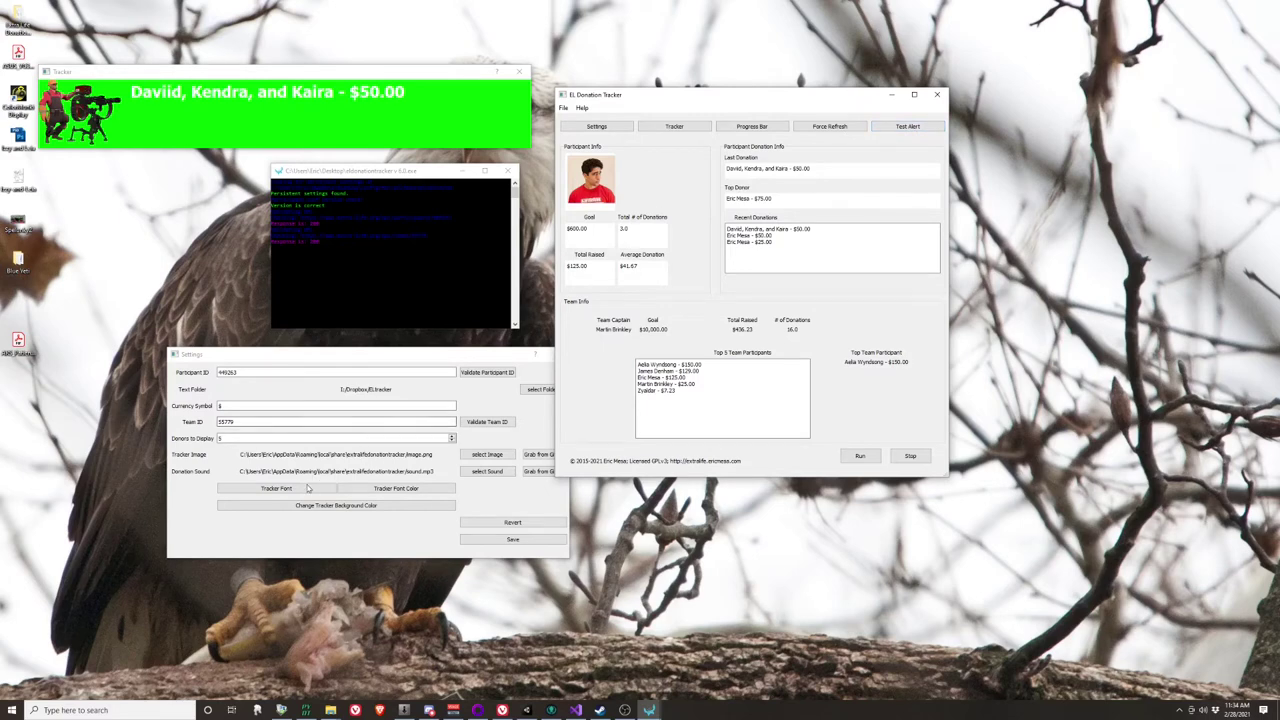
- Set the tracker font size to 26 and preview it with a test alert
{"action": "left_click", "coordinate": [309, 487]}
{"action": "left_click", "coordinate": [731, 355]}
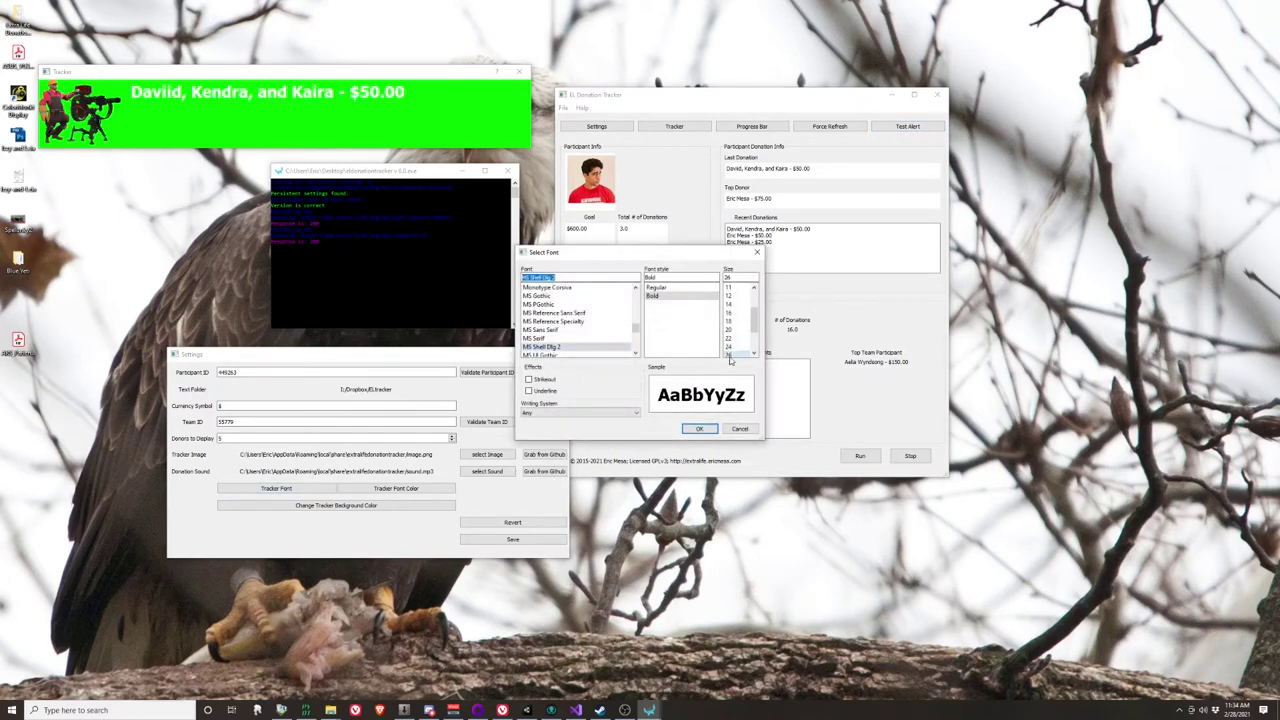
{"action": "left_click", "coordinate": [699, 428]}
{"action": "left_click", "coordinate": [893, 127]}
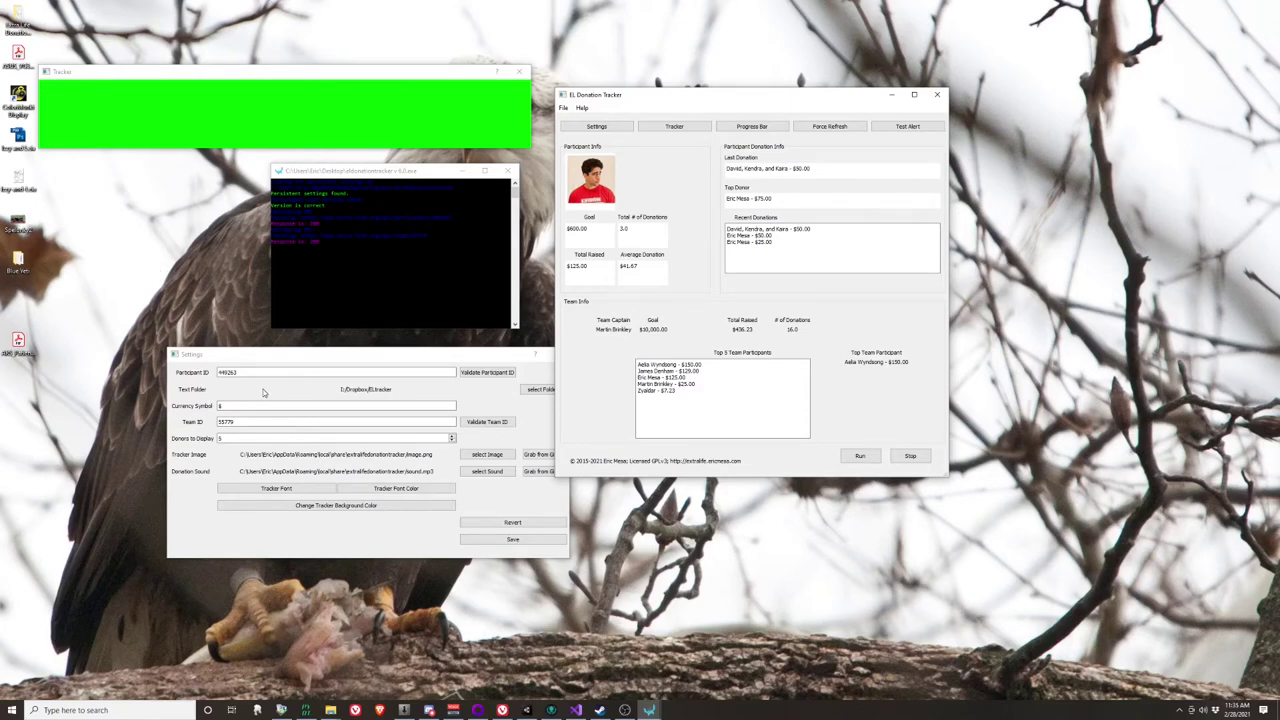
- Set the tracker font color to red (#ff0000) and preview it with a test alert
{"action": "left_click", "coordinate": [390, 487]}
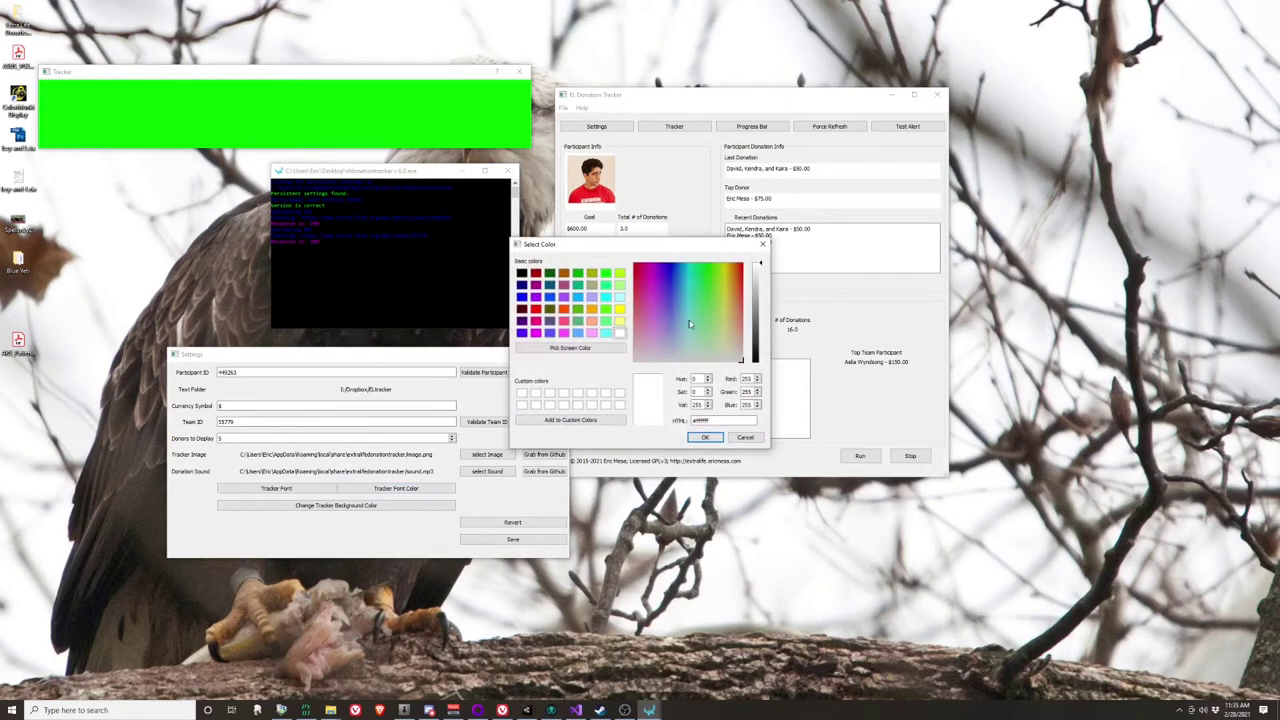
{"action": "left_click_drag", "start_coordinate": [712, 274], "coordinate": [756, 273]}
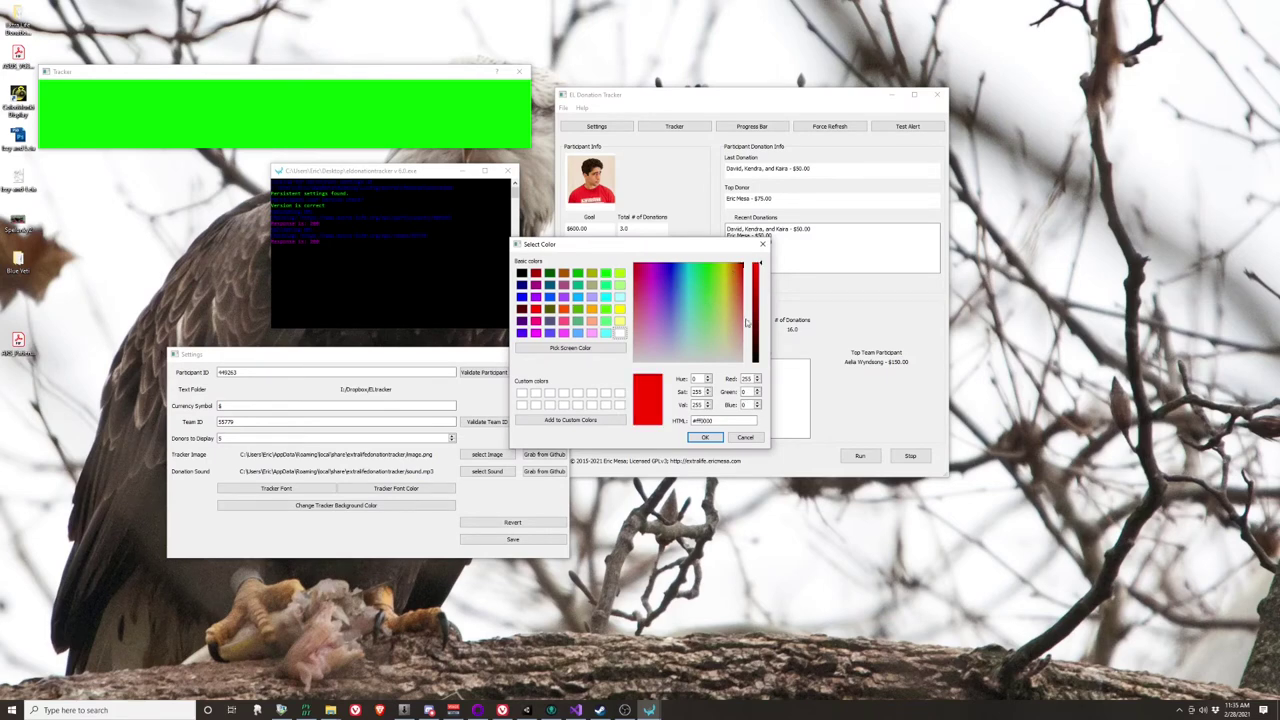
{"action": "left_click", "coordinate": [705, 437]}
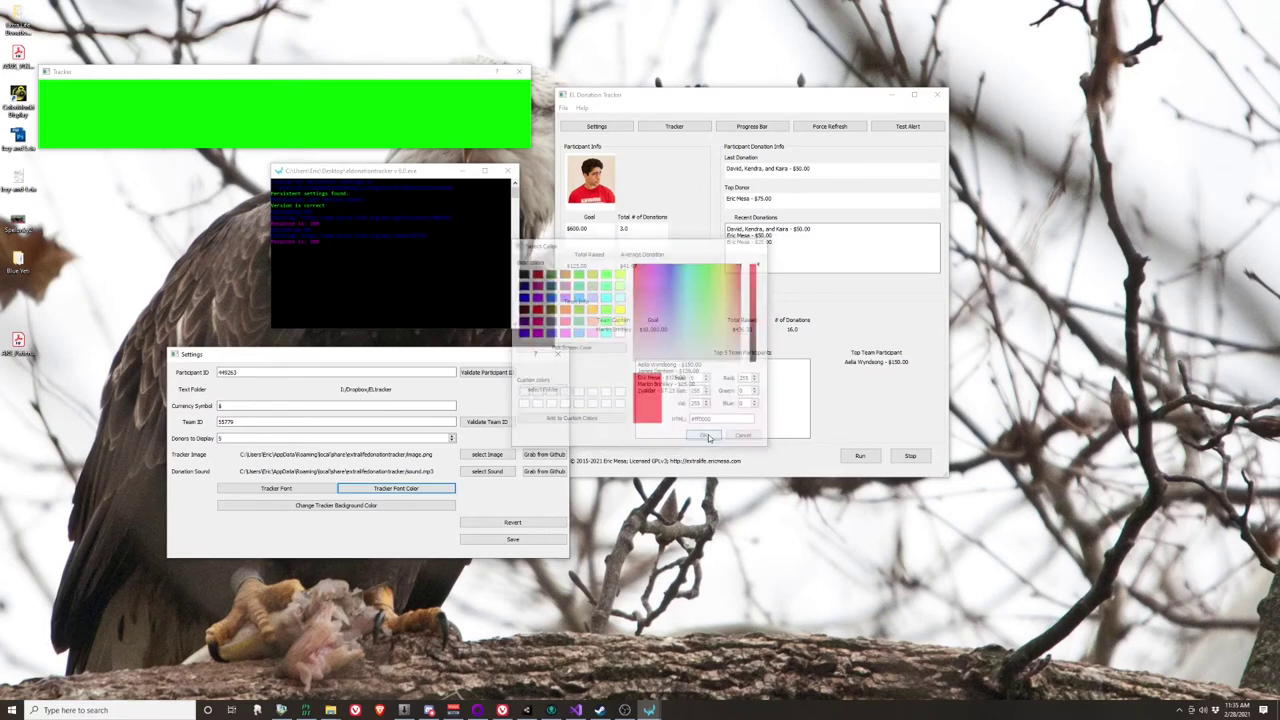
{"action": "left_click", "coordinate": [903, 129]}
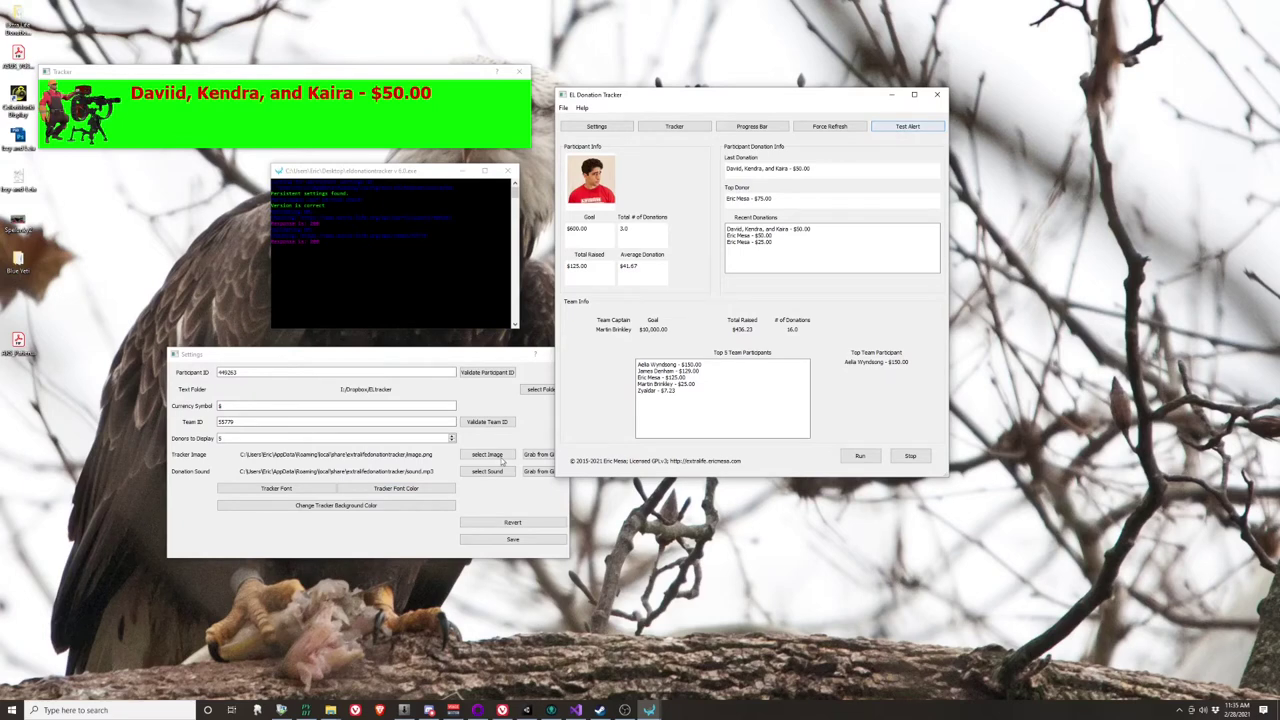
{"action": "left_click", "coordinate": [336, 505]}
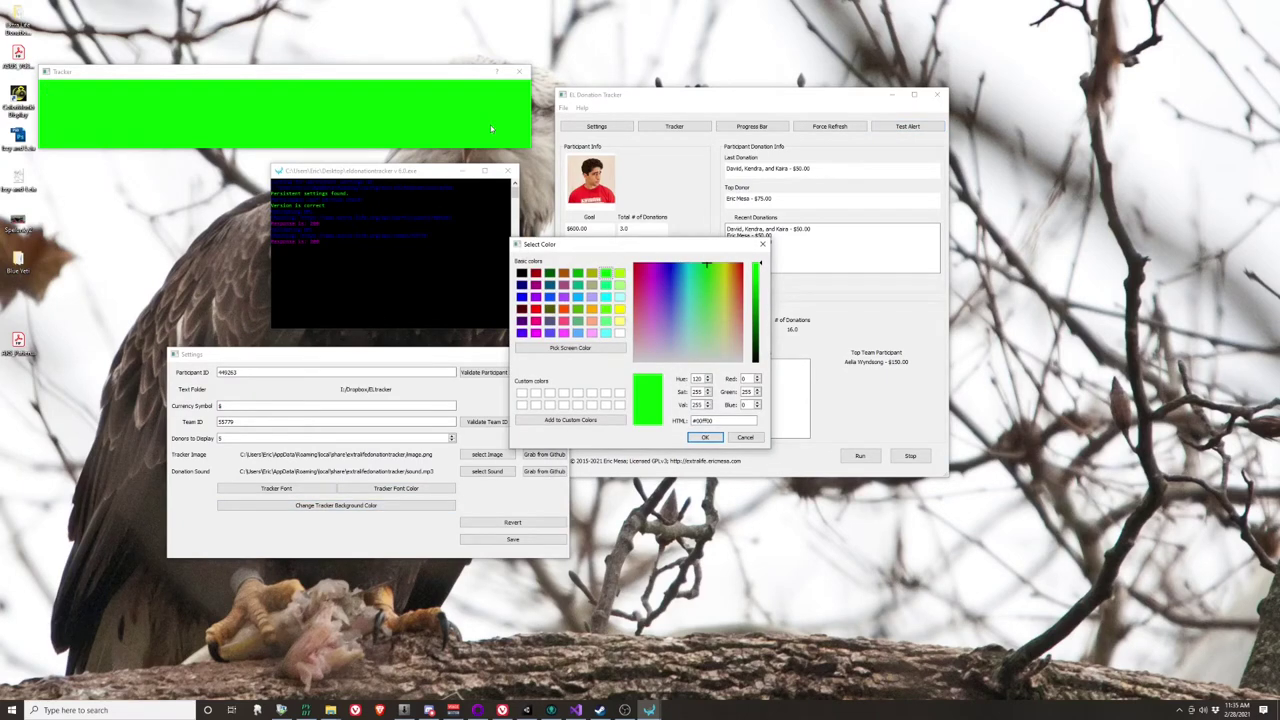
{"action": "left_click", "coordinate": [679, 272]}
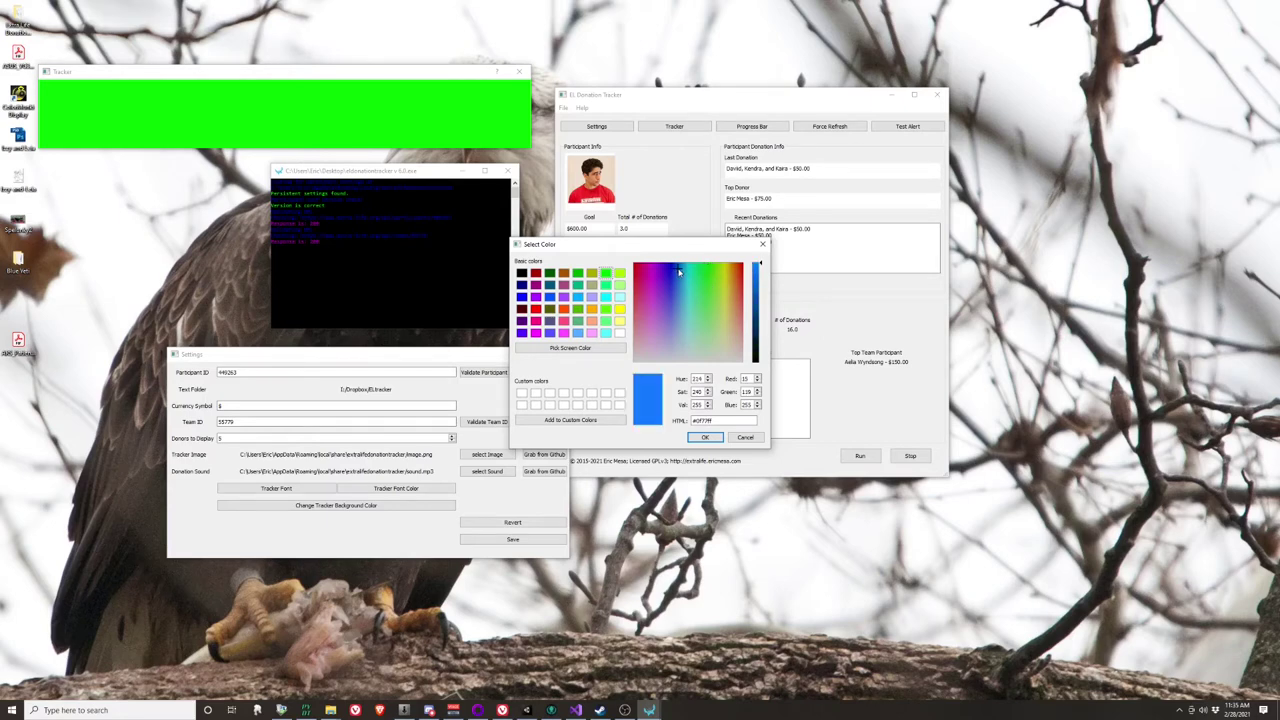
{"action": "left_click_drag", "start_coordinate": [722, 340], "coordinate": [680, 280]}
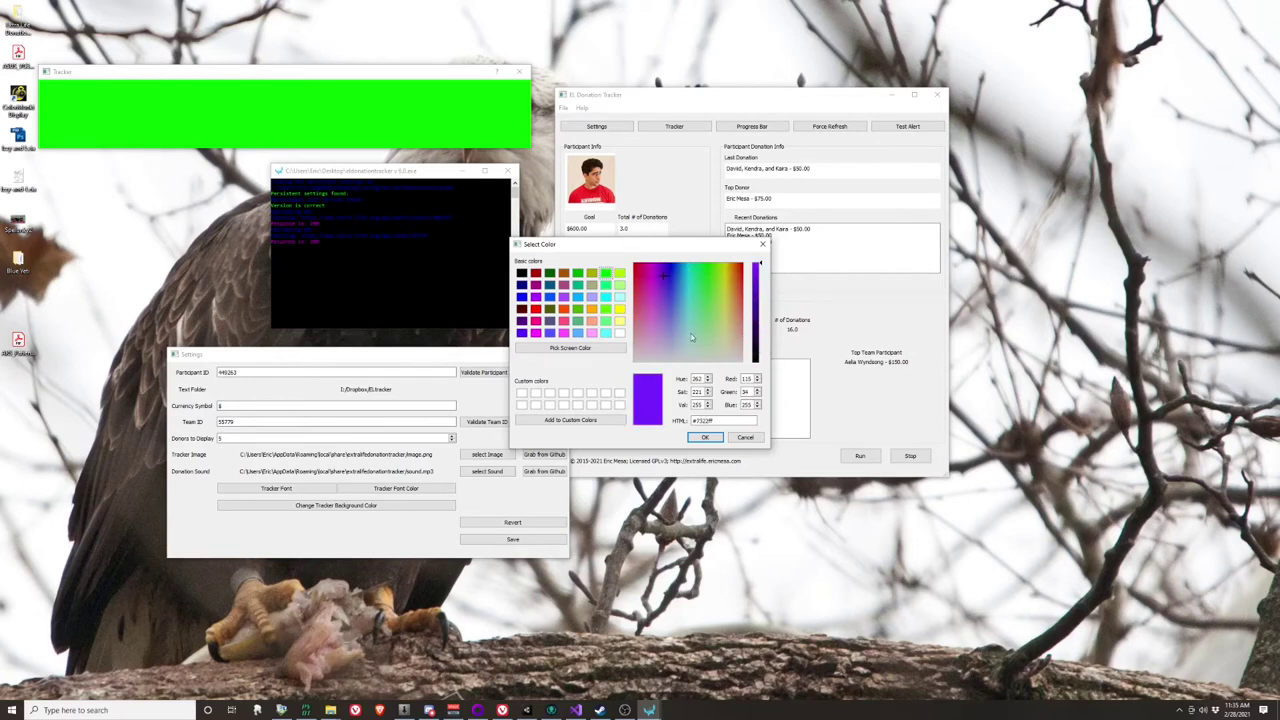
{"action": "left_click", "coordinate": [737, 435]}
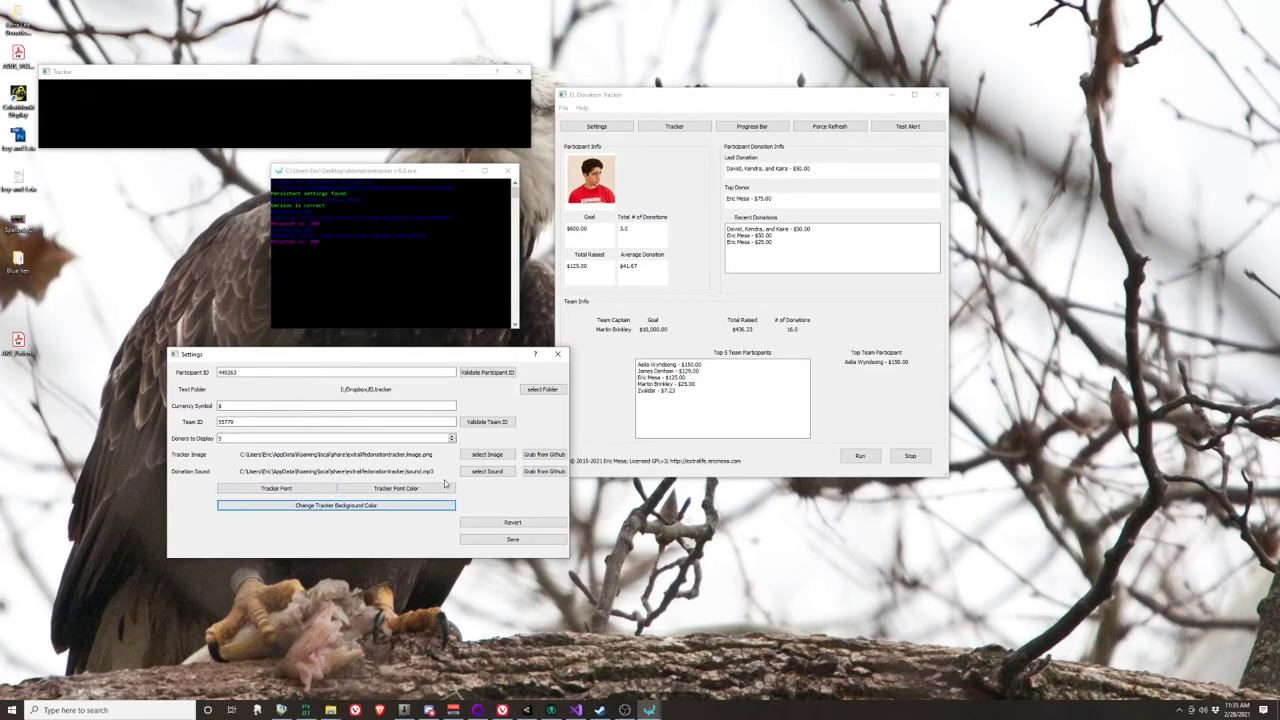
- Set the tracker background color to a bright green at full brightness
{"action": "left_click", "coordinate": [346, 505]}
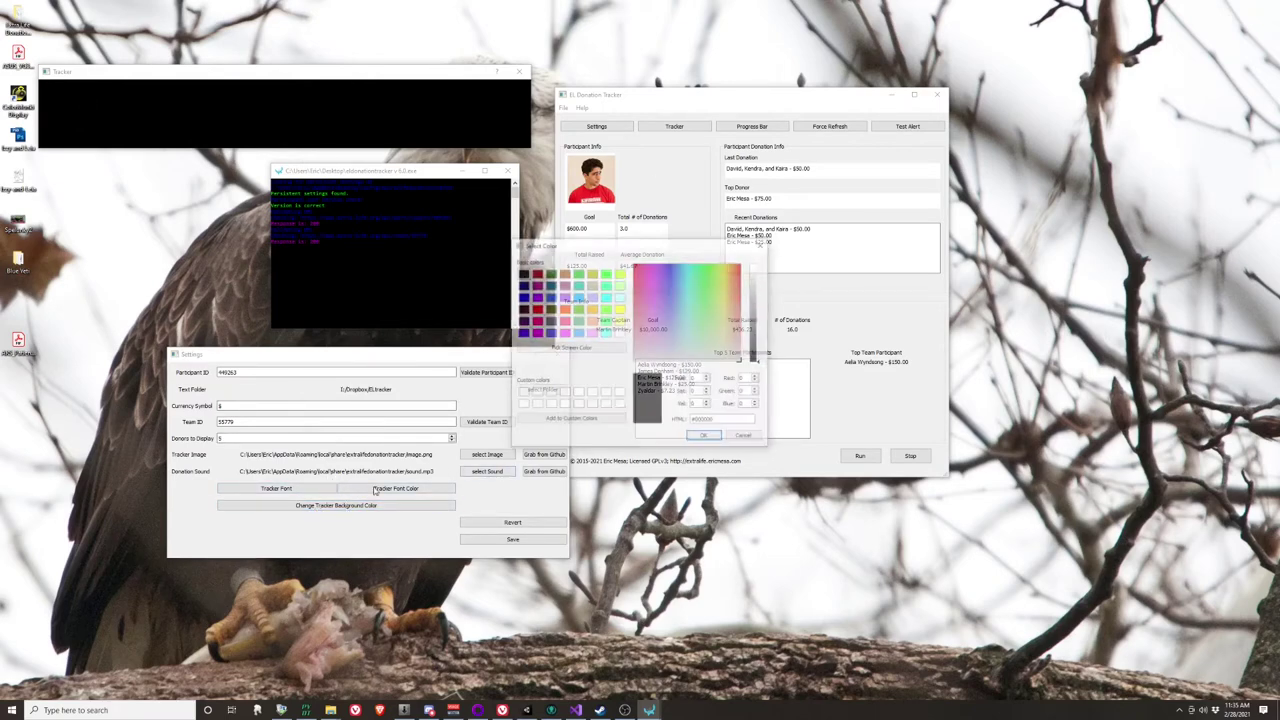
{"action": "left_click", "coordinate": [704, 437]}
{"action": "left_click", "coordinate": [388, 505]}
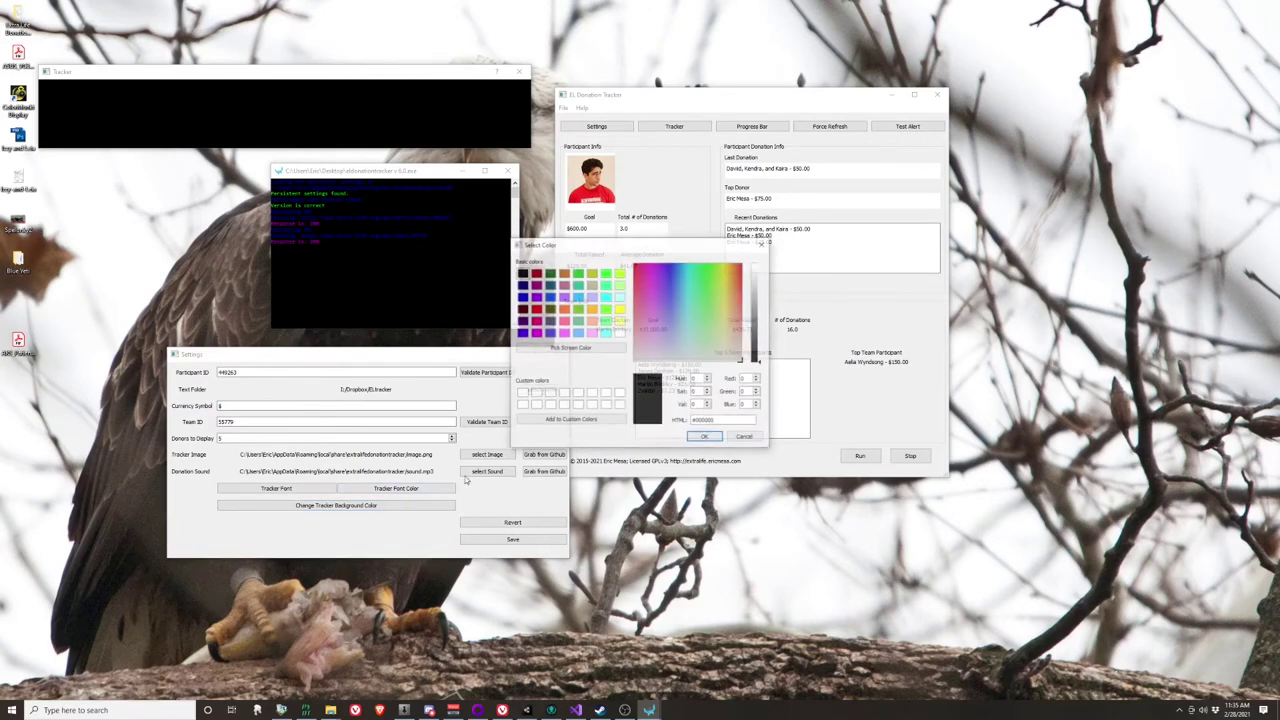
{"action": "left_click_drag", "start_coordinate": [698, 282], "coordinate": [706, 272]}
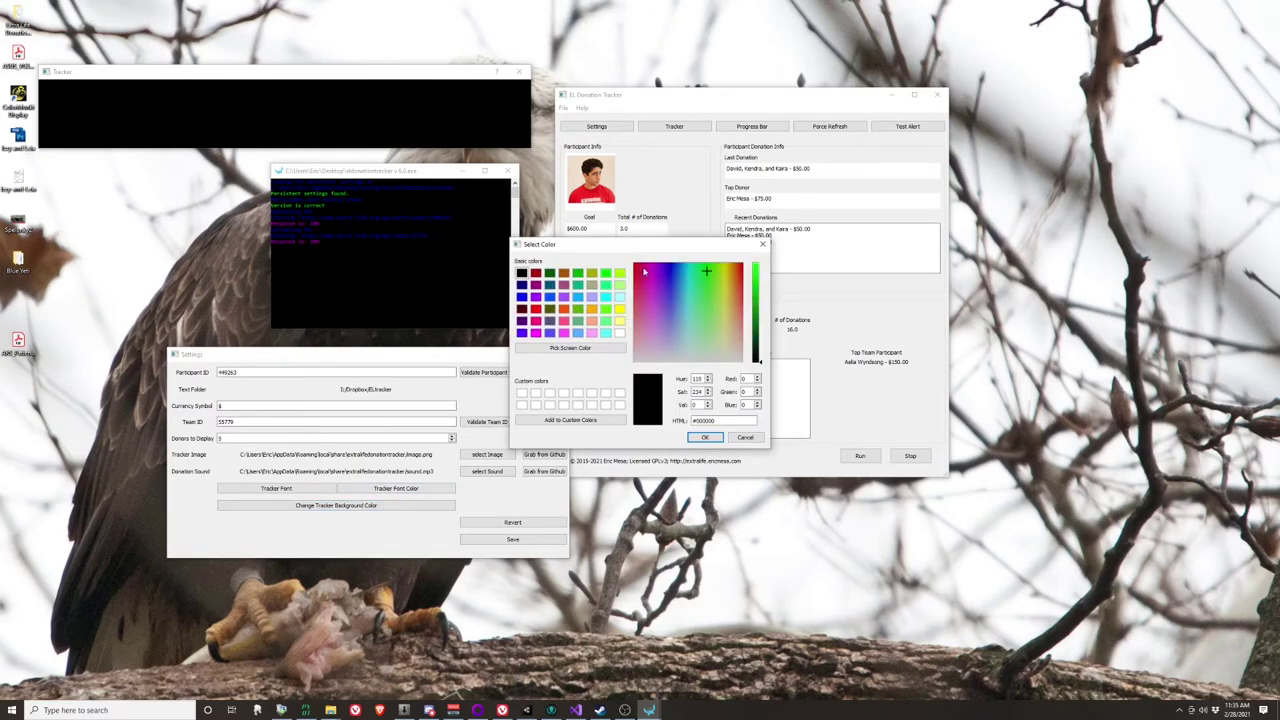
{"action": "left_click_drag", "start_coordinate": [763, 304], "coordinate": [755, 250]}
{"action": "left_click", "coordinate": [704, 437]}
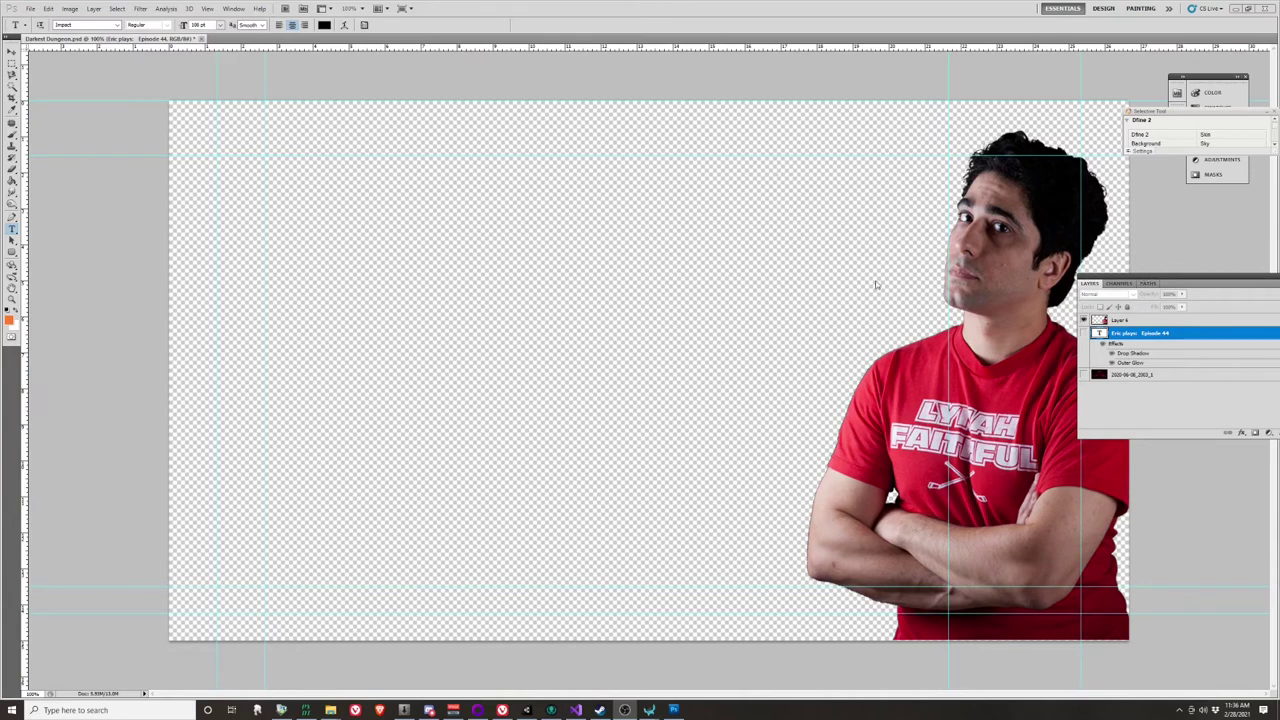
- In Photoshop, toggle the Darkest Dungeon background layer's visibility to compare the cutout photo with and without a backdrop
{"action": "left_click", "coordinate": [1082, 378]}
{"action": "left_click", "coordinate": [1083, 376]}
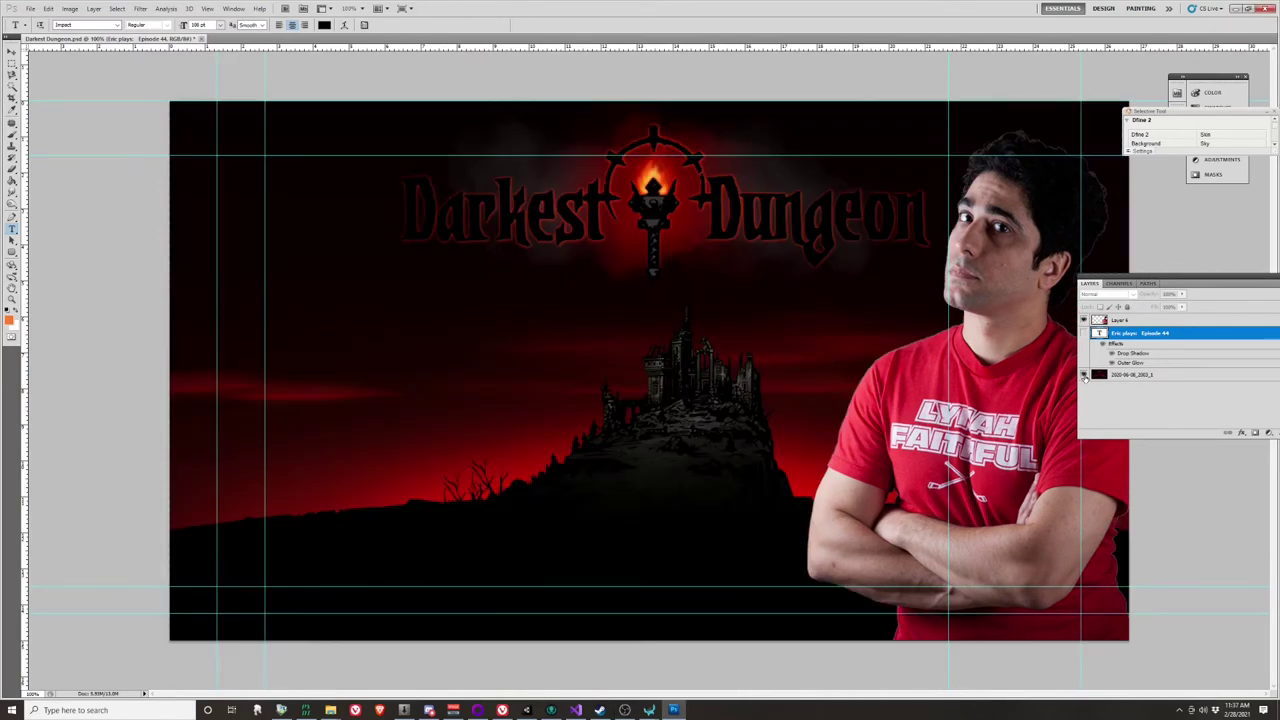
{"action": "left_click", "coordinate": [1084, 376]}
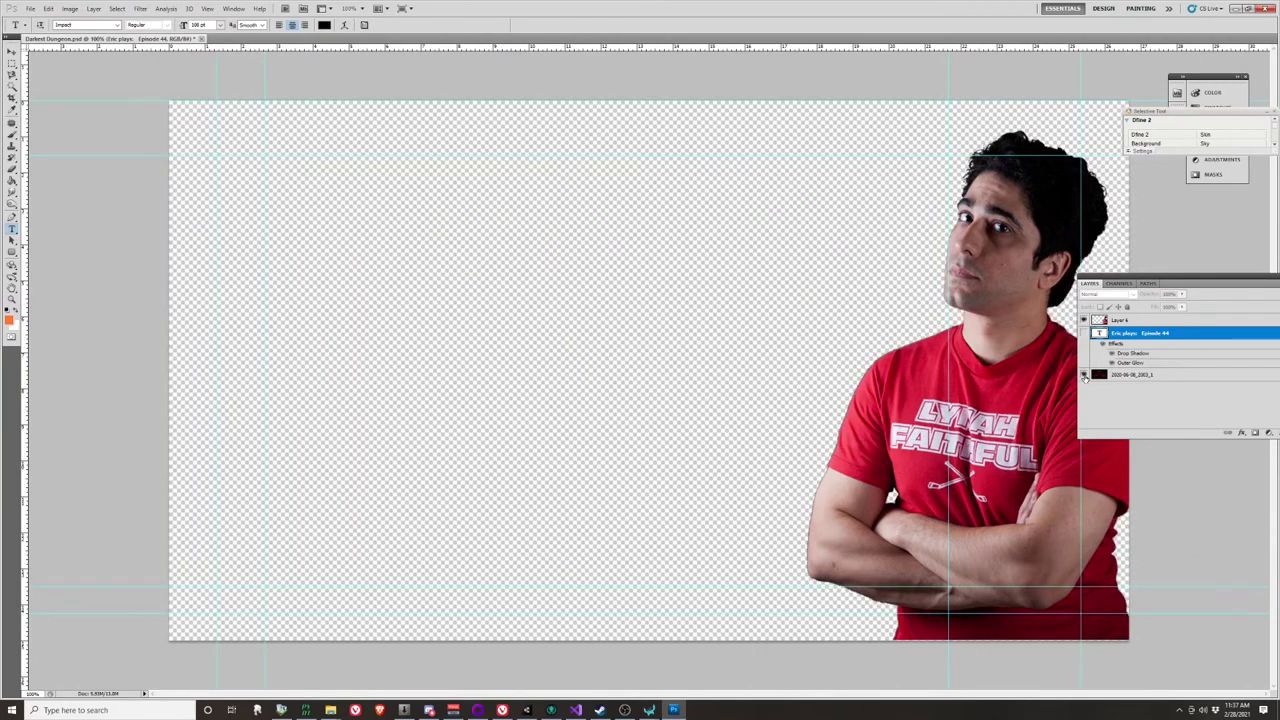
{"action": "left_click", "coordinate": [1084, 376]}
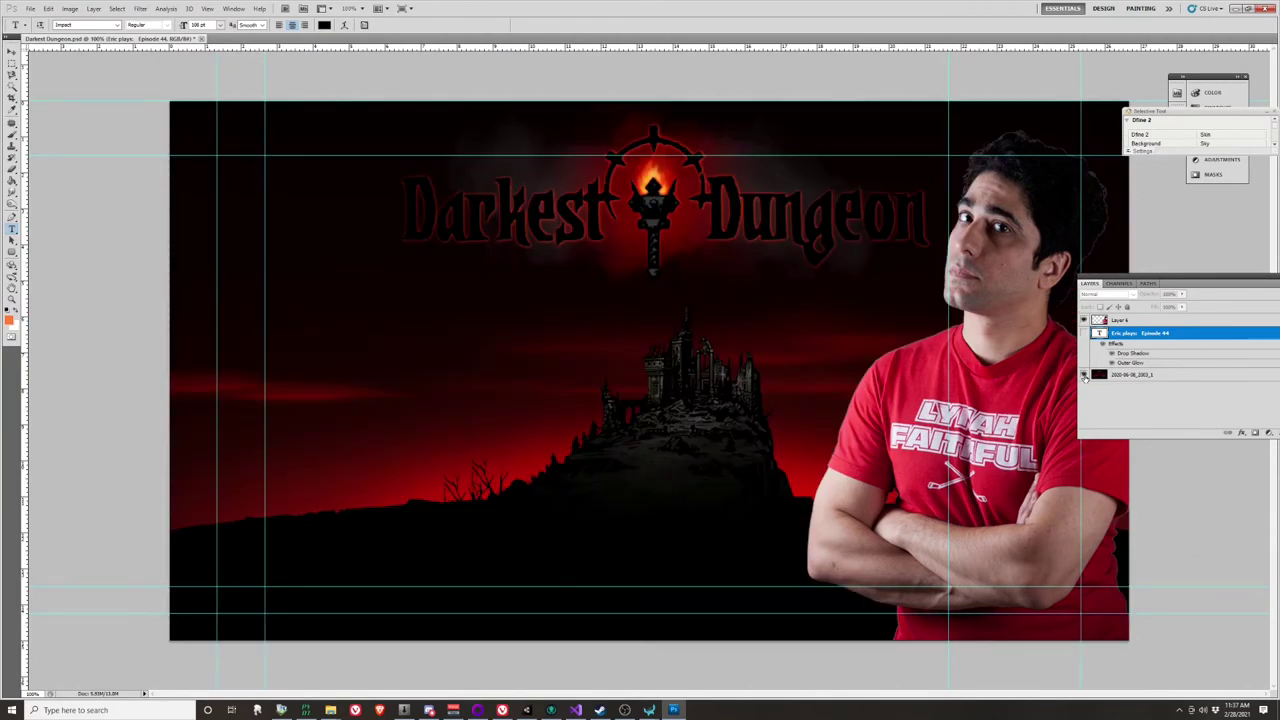
{"action": "left_click", "coordinate": [1084, 376]}
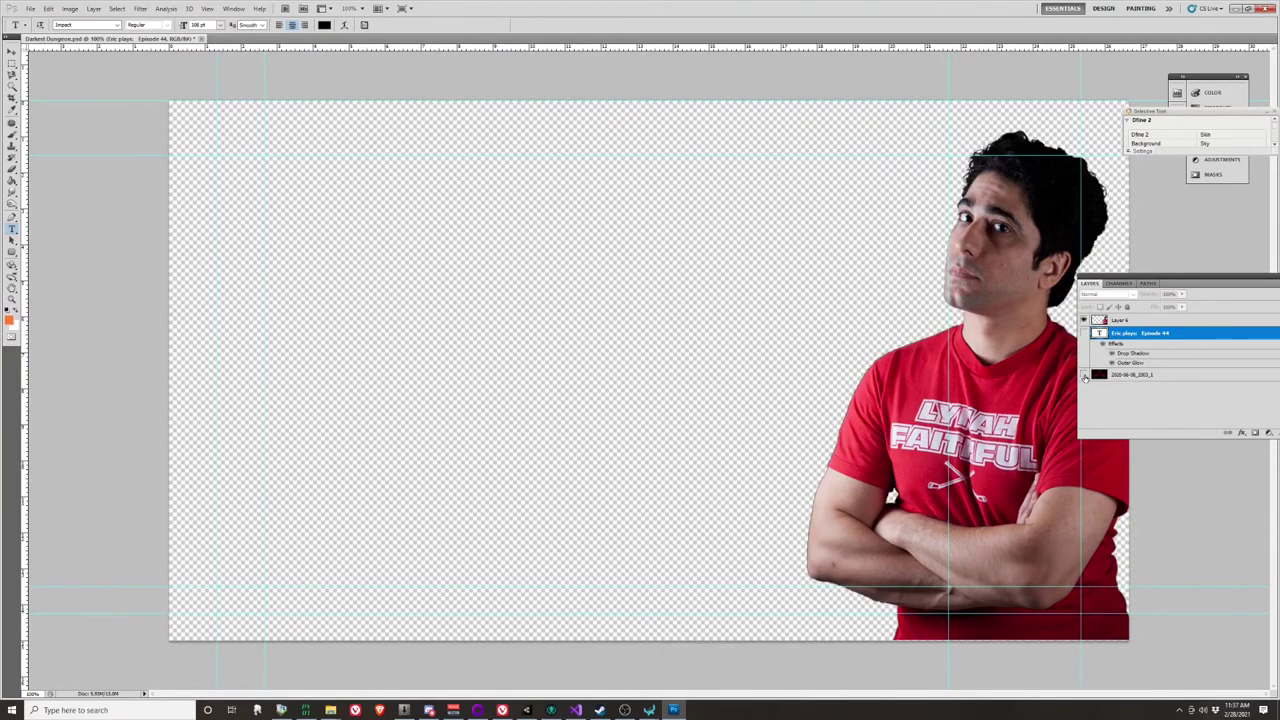
- Close Photoshop, the donation tracker's settings window and the green tracker window
{"action": "left_click", "coordinate": [1266, 9]}
{"action": "left_click", "coordinate": [641, 262]}
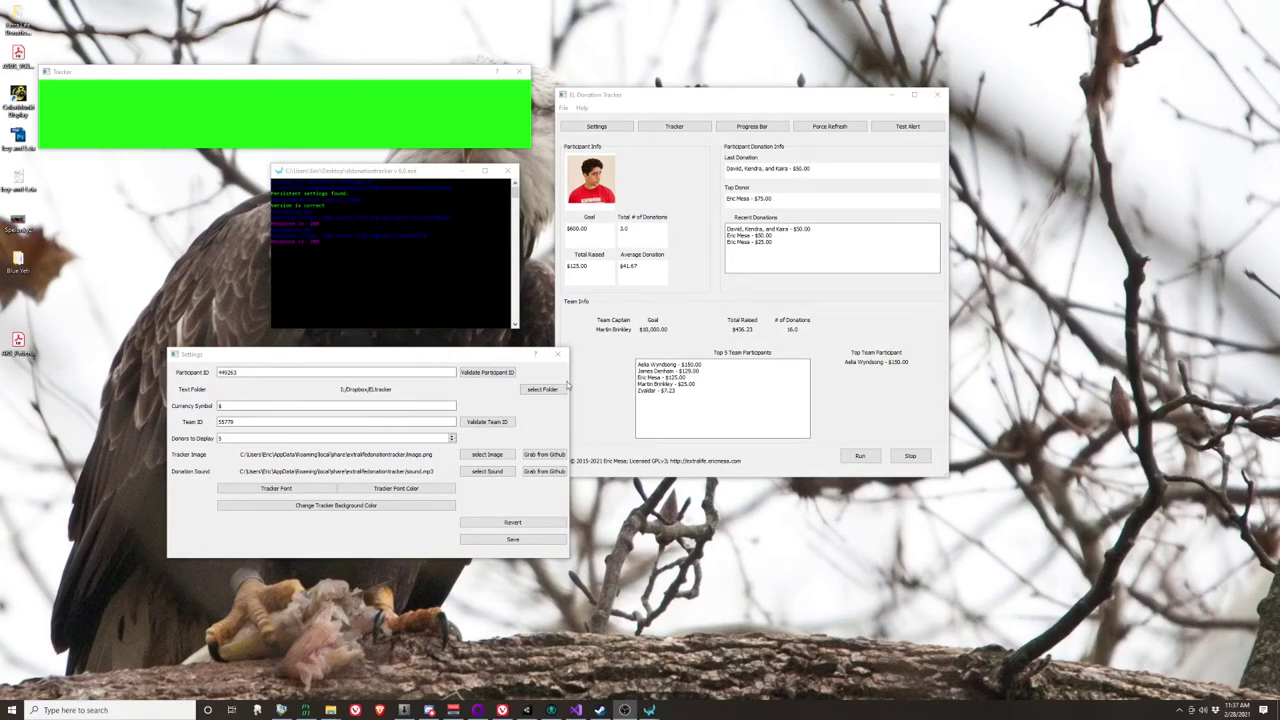
{"action": "left_click", "coordinate": [557, 354]}
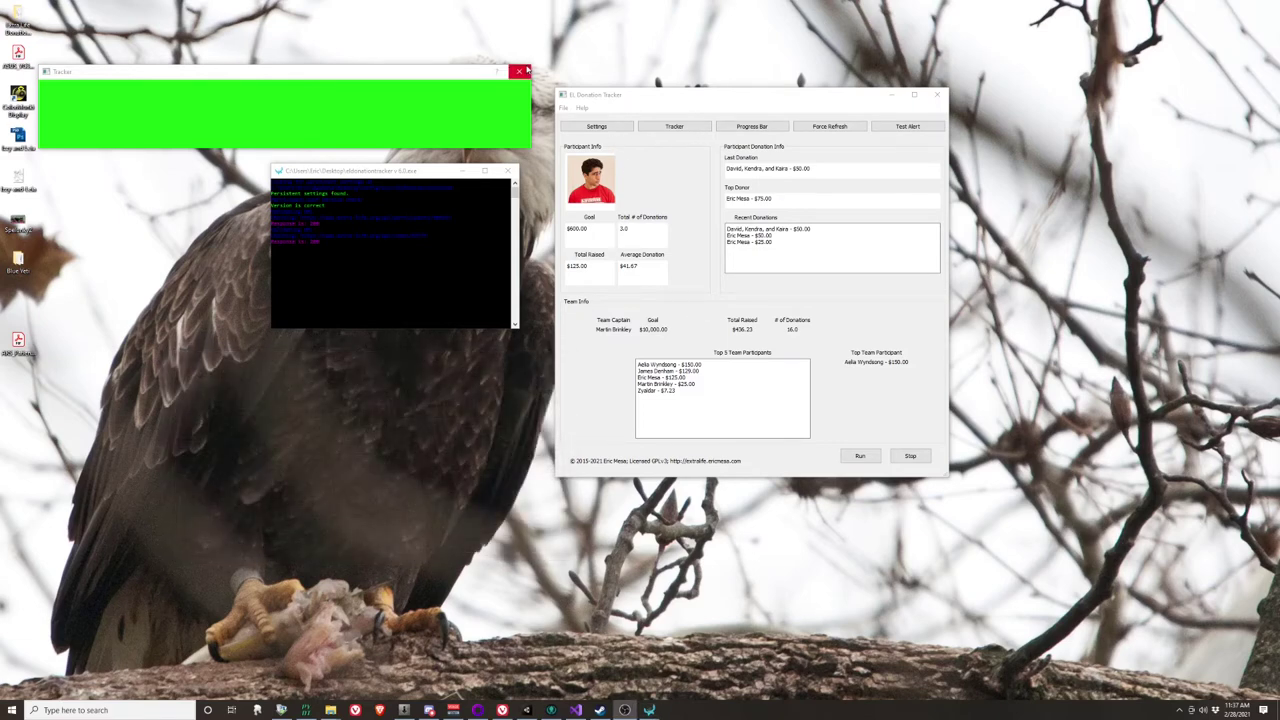
{"action": "left_click", "coordinate": [525, 70]}
- Reopen the tracker window and move it to the upper edge of the desktop, clear of the main donation tracker window
{"action": "left_click", "coordinate": [674, 126]}
{"action": "left_click_drag", "start_coordinate": [650, 278], "coordinate": [507, 290]}
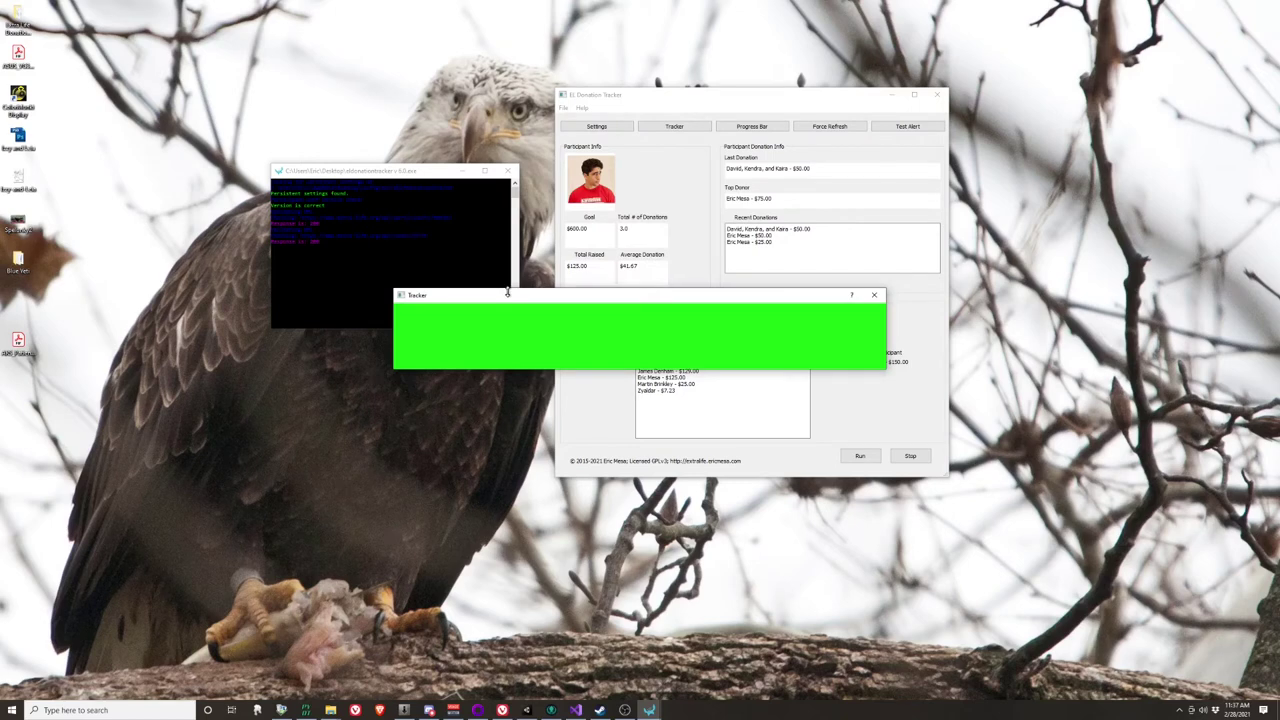
{"action": "left_click", "coordinate": [874, 294]}
{"action": "left_click", "coordinate": [694, 127]}
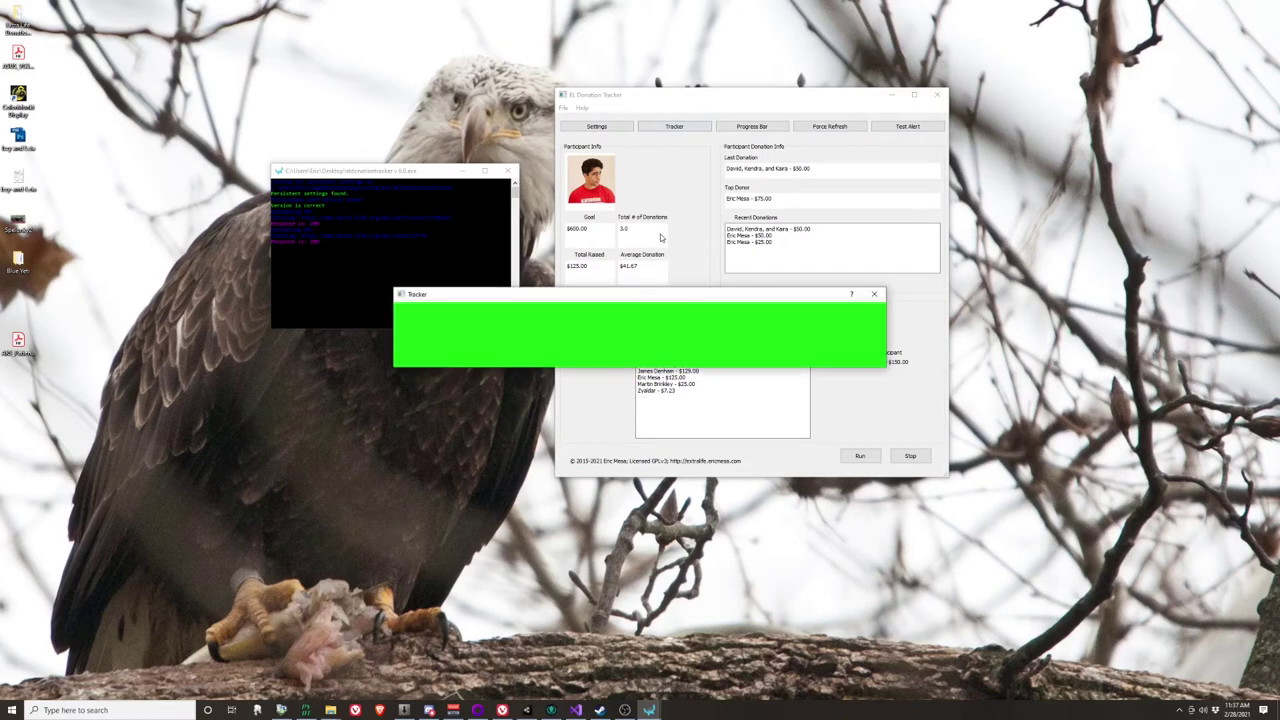
{"action": "left_click_drag", "start_coordinate": [650, 296], "coordinate": [360, 18]}
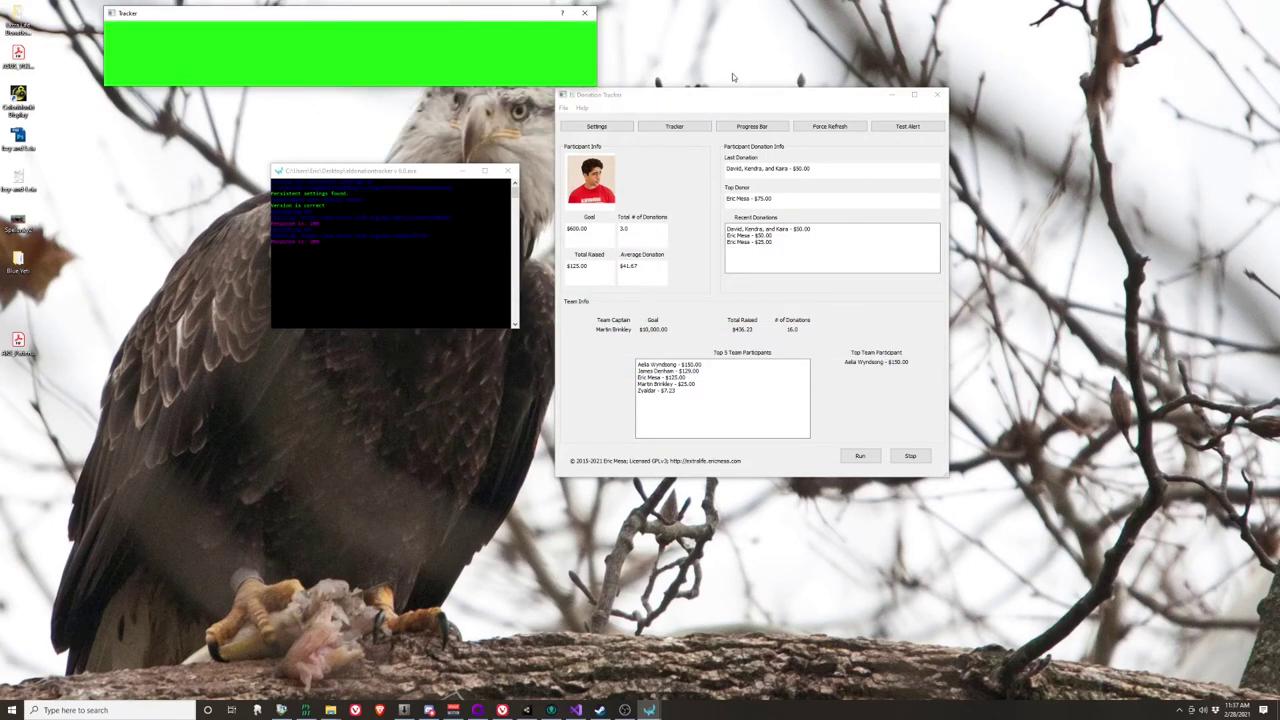
- Switch to the ELtracker folder in File Explorer and open the Team_Top5Participants text file
{"action": "left_click", "coordinate": [750, 128]}
{"action": "left_click", "coordinate": [820, 130]}
{"action": "key", "text": "alt+Tab"}
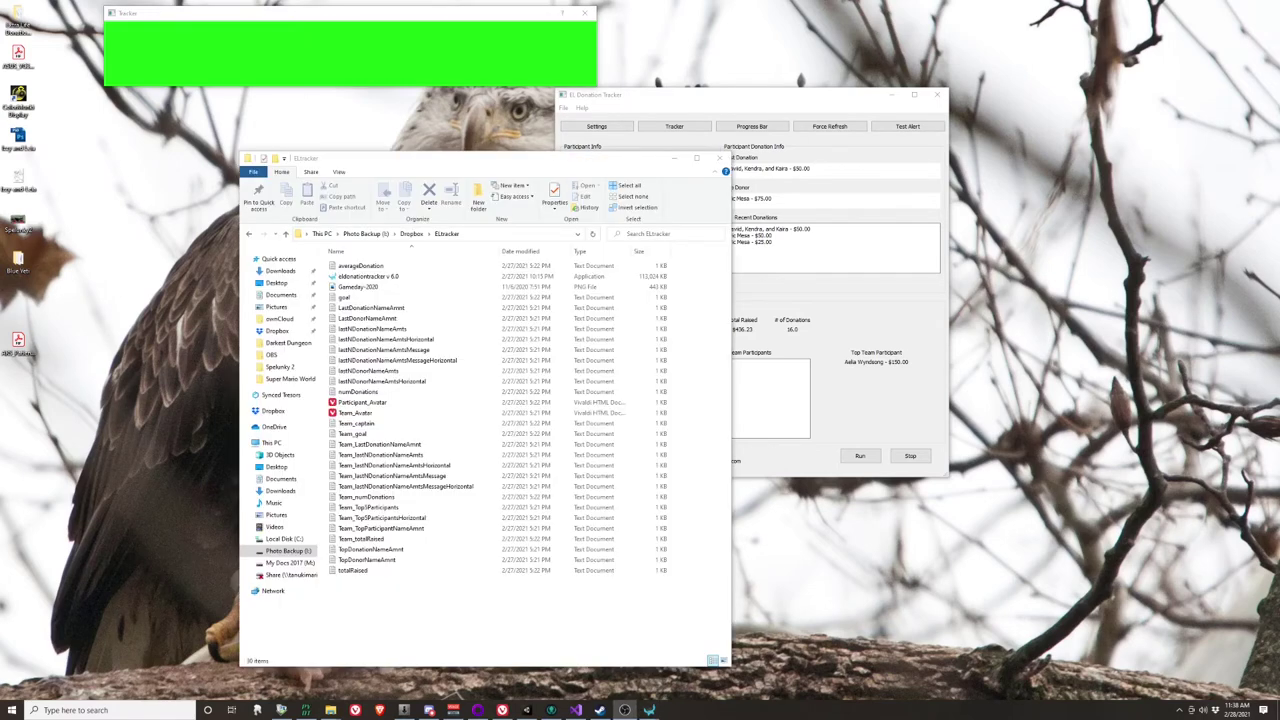
{"action": "double_click", "coordinate": [357, 510]}
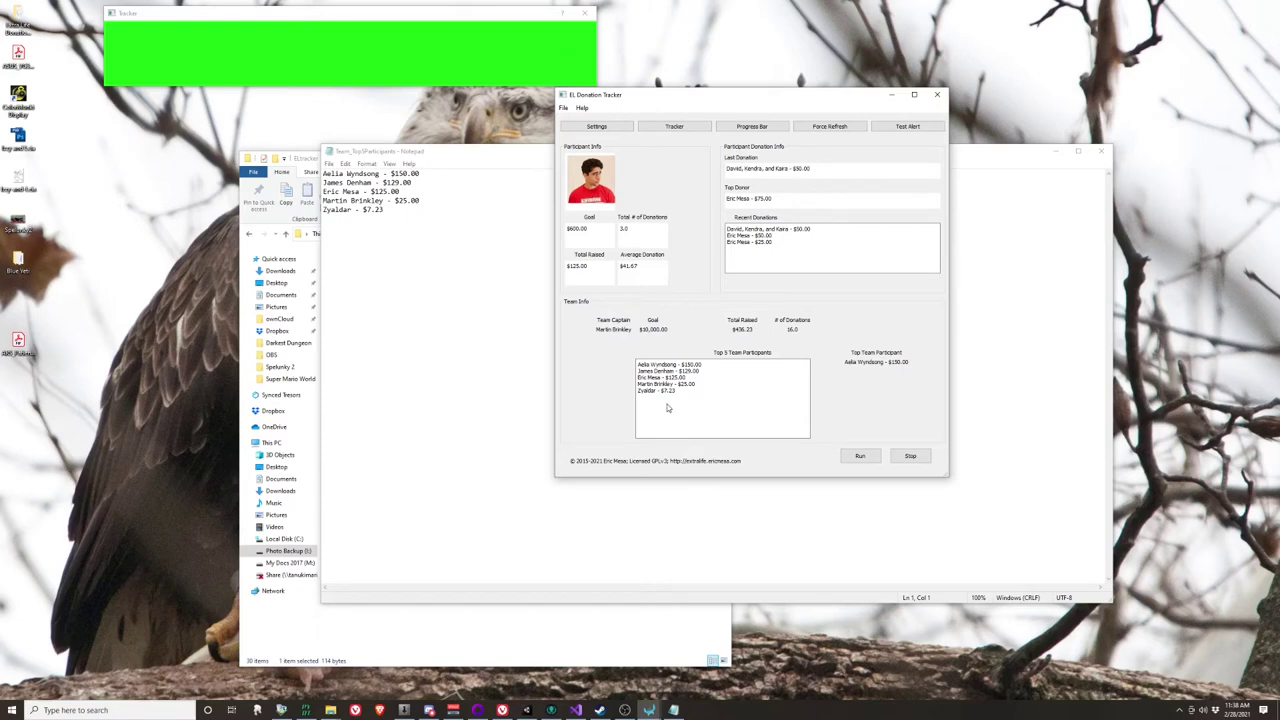
- Finish with the Team_Top5Participants text file and start the donation tracker running
{"action": "left_click", "coordinate": [472, 168]}
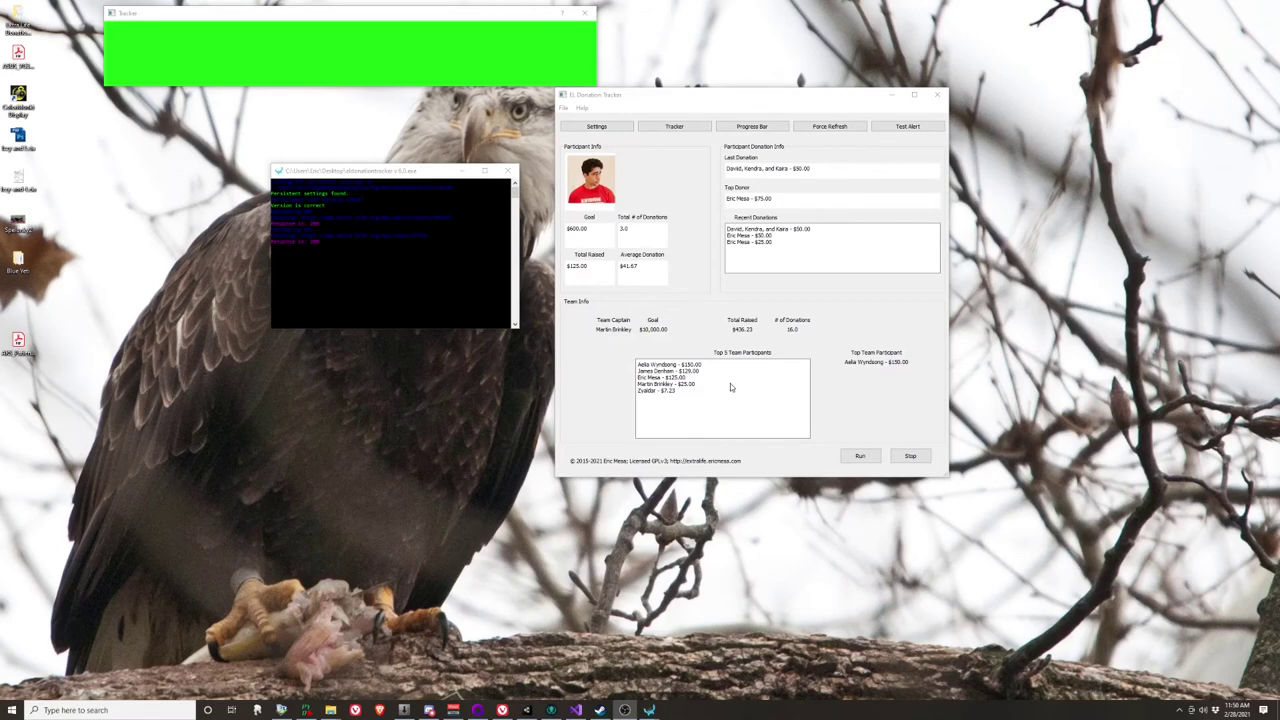
{"action": "left_click", "coordinate": [862, 456]}
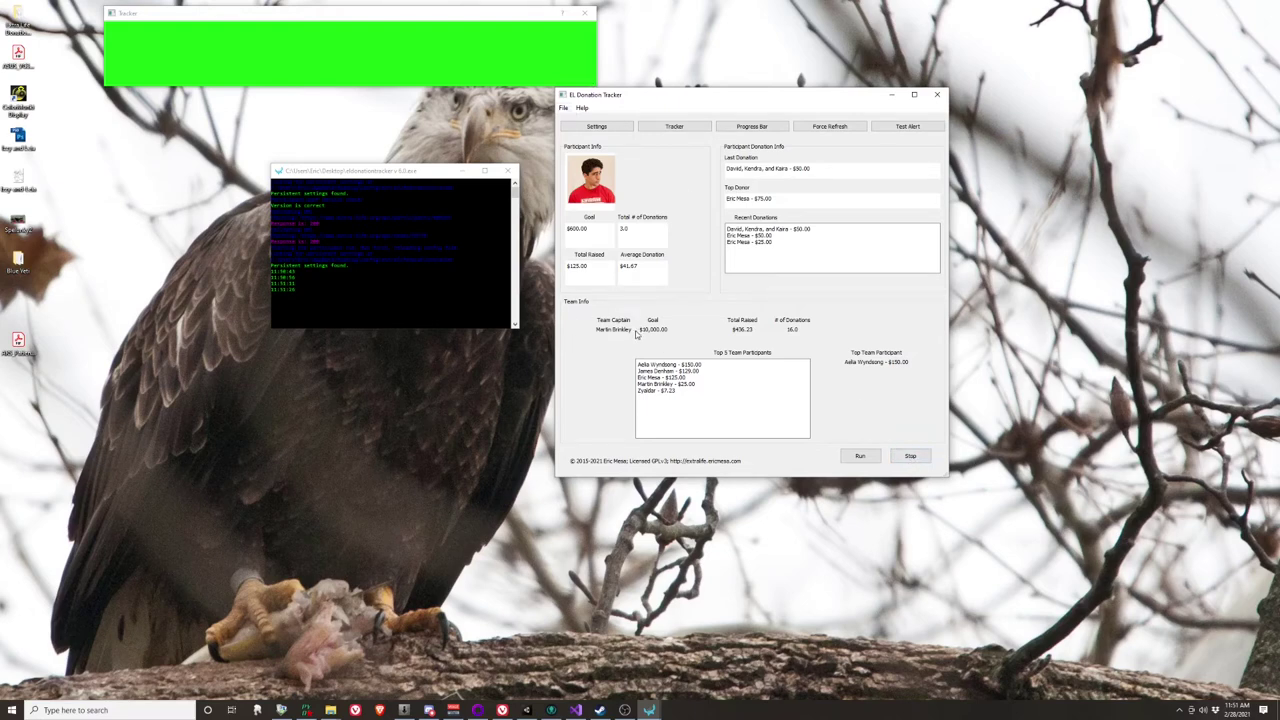
- Check for an update to the donation tracker and dismiss the result message
{"action": "left_click", "coordinate": [582, 107]}
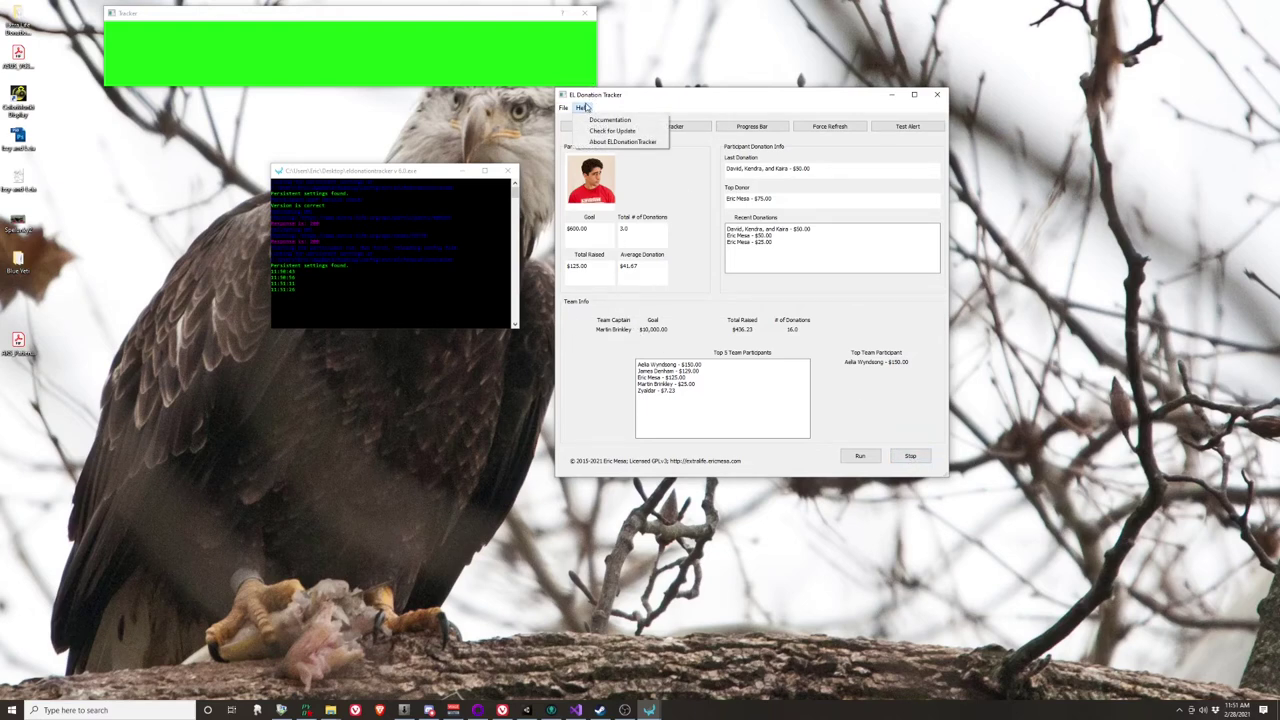
{"action": "left_click", "coordinate": [612, 130]}
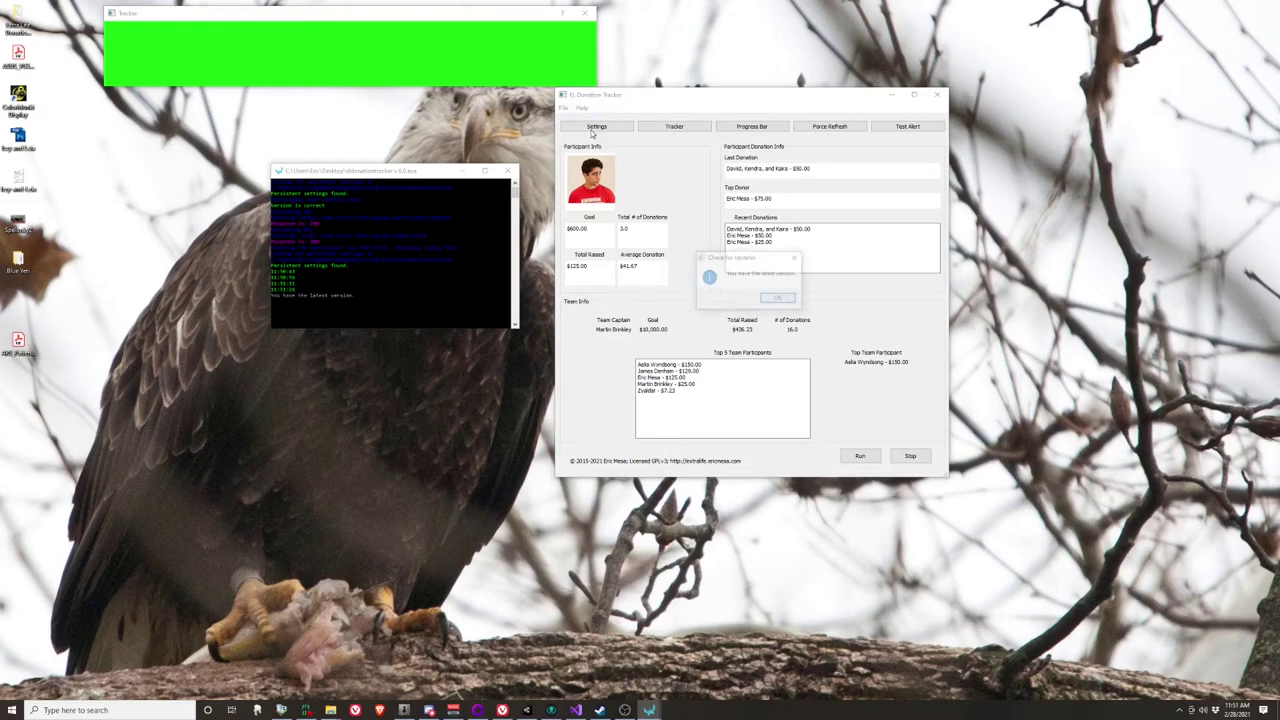
{"action": "left_click", "coordinate": [776, 300]}
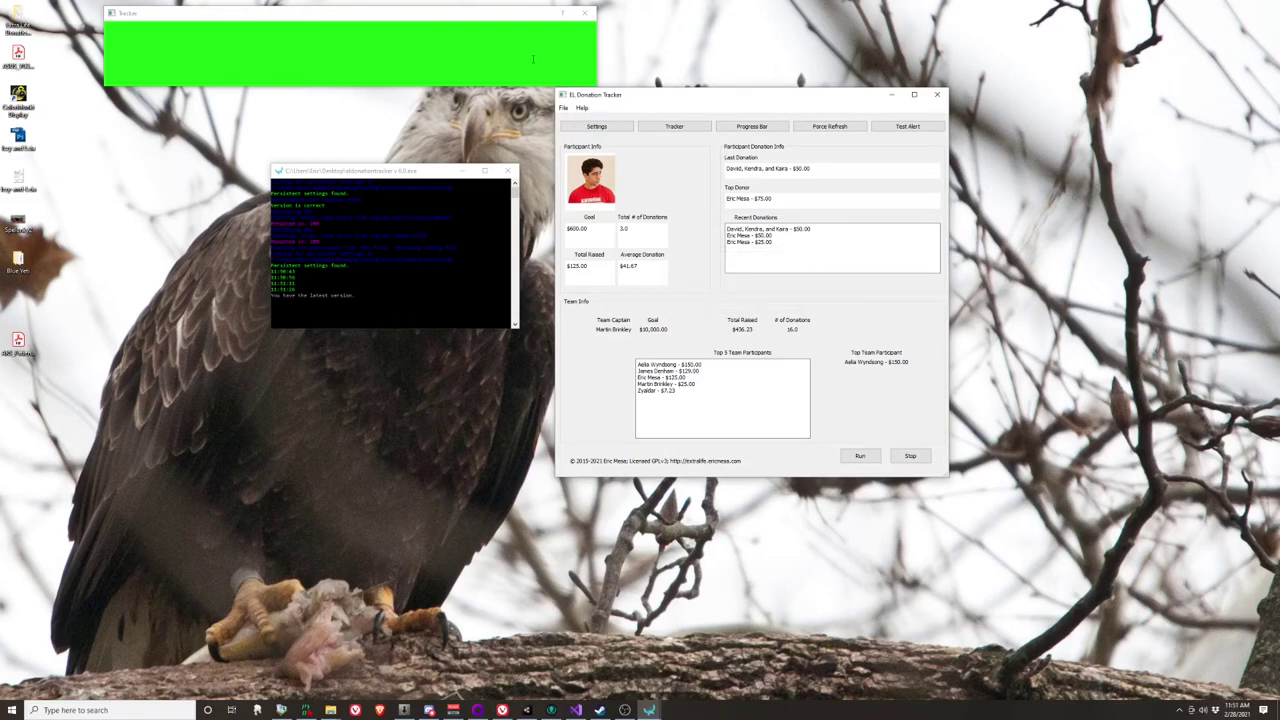
- View the About ELDonationTracker information and close its dialog
{"action": "left_click", "coordinate": [581, 107]}
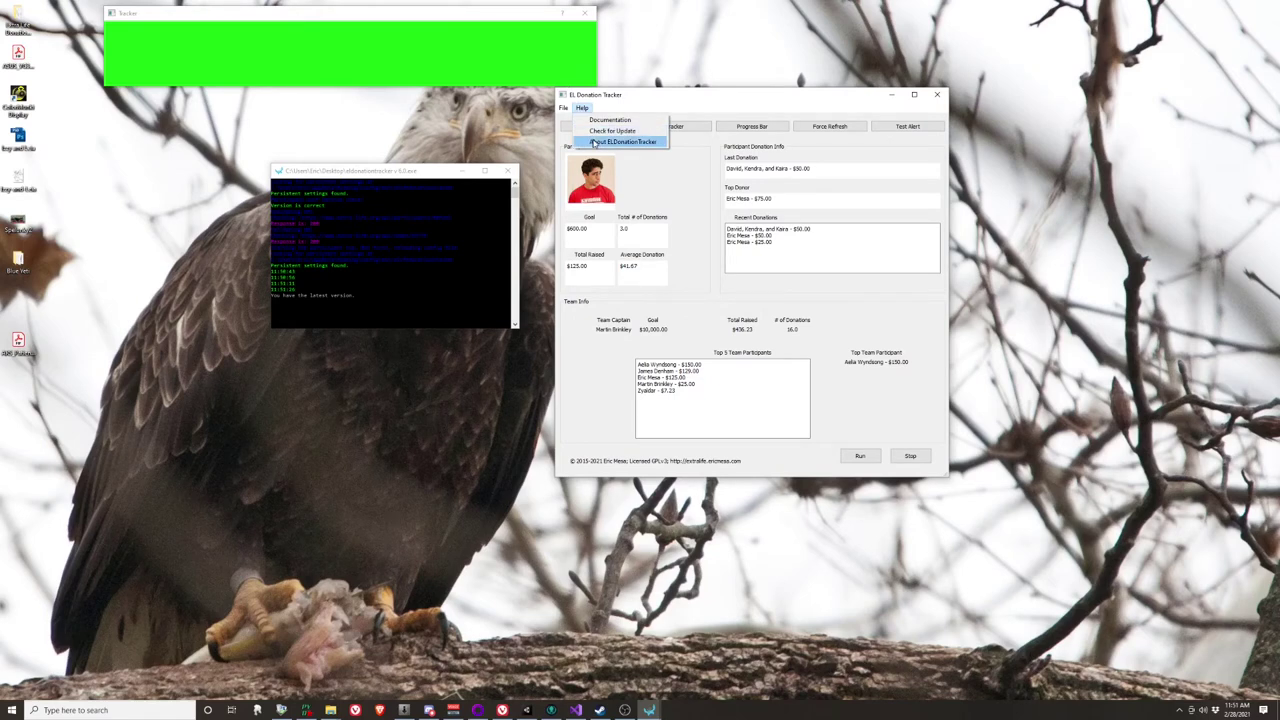
{"action": "left_click", "coordinate": [614, 139]}
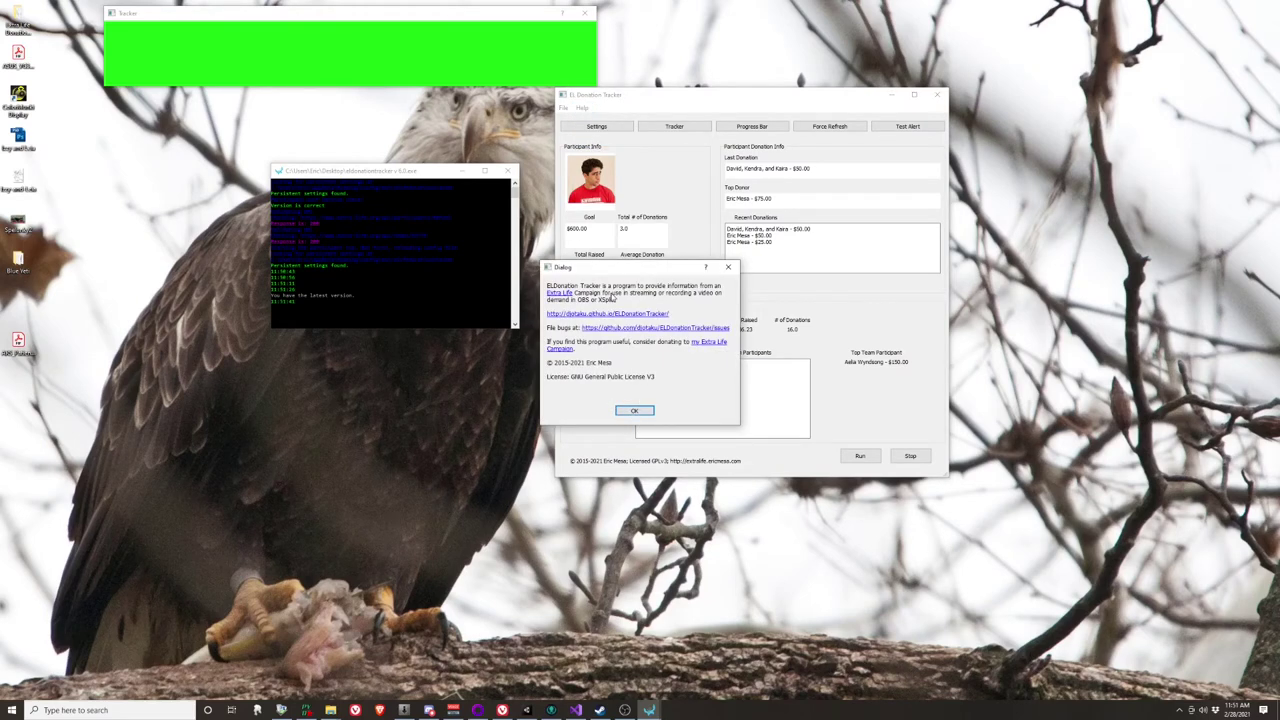
{"action": "left_click", "coordinate": [634, 411]}
- Open the donation tracker's online documentation in the browser to view it, and minimize the browser window
{"action": "left_click", "coordinate": [581, 107]}
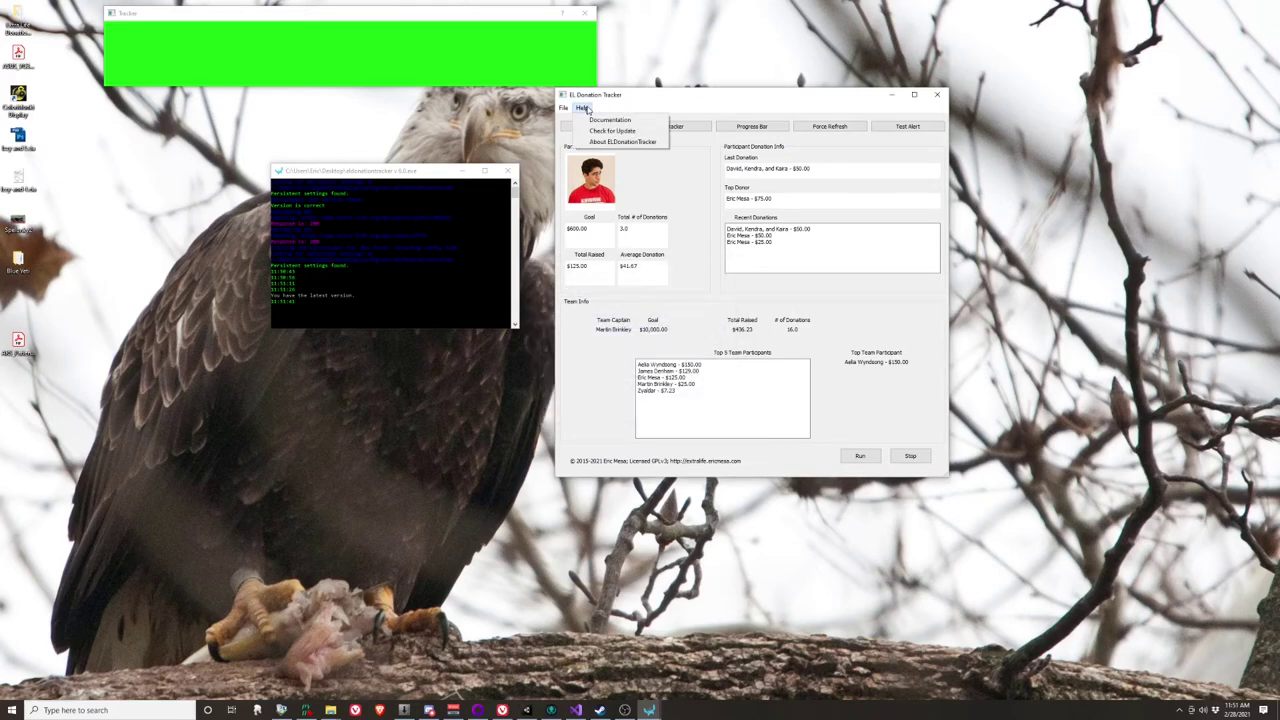
{"action": "left_click", "coordinate": [600, 120]}
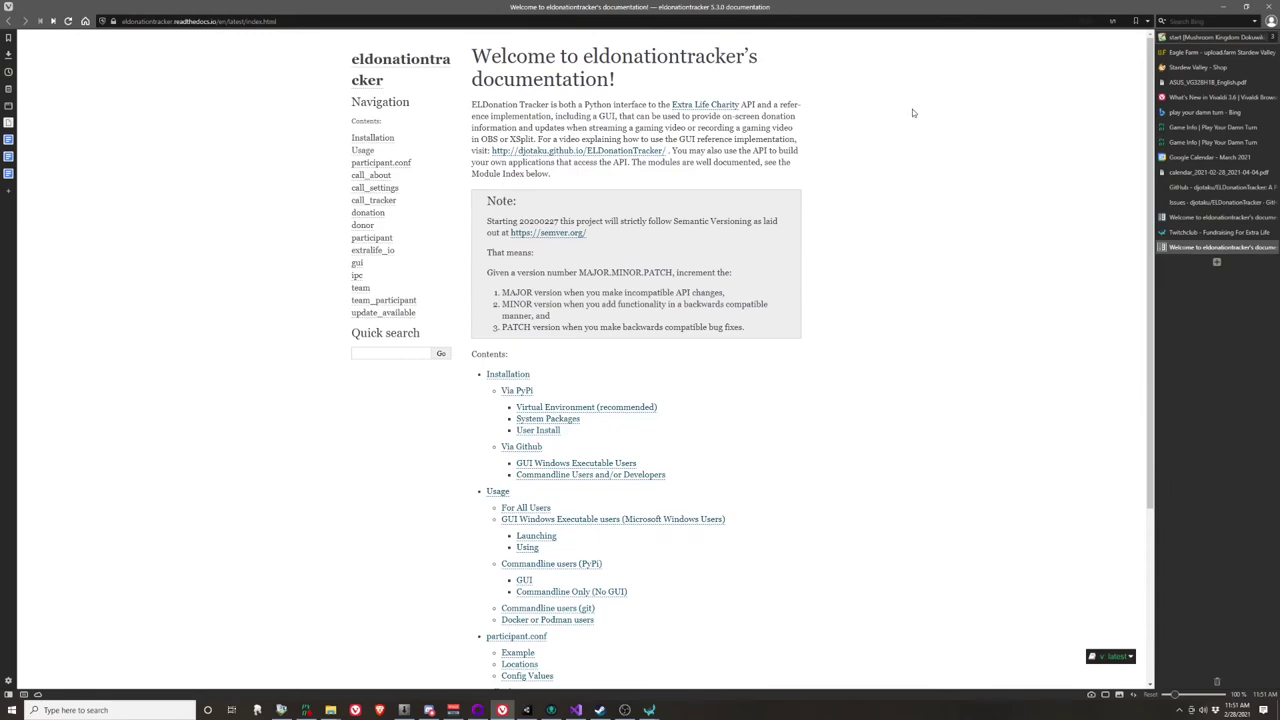
{"action": "left_click", "coordinate": [1229, 10]}
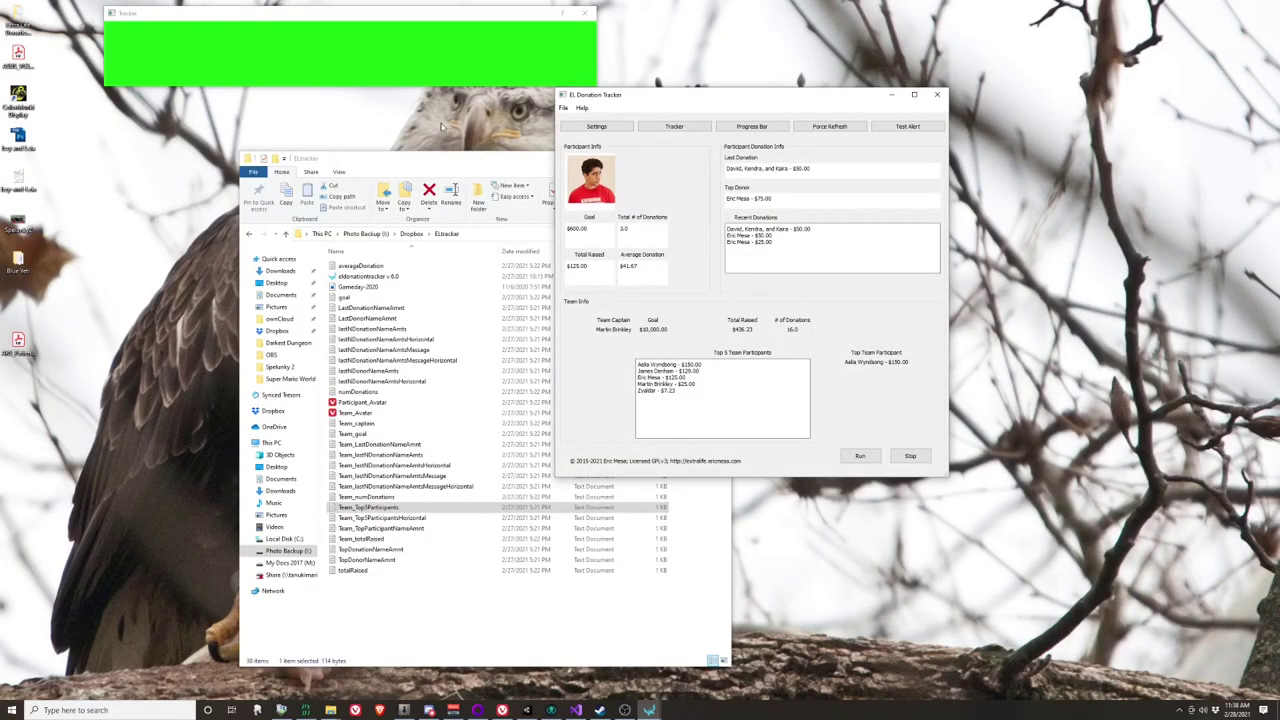
- Bring the ELtracker folder window to the front and close it
{"action": "left_click", "coordinate": [450, 160]}
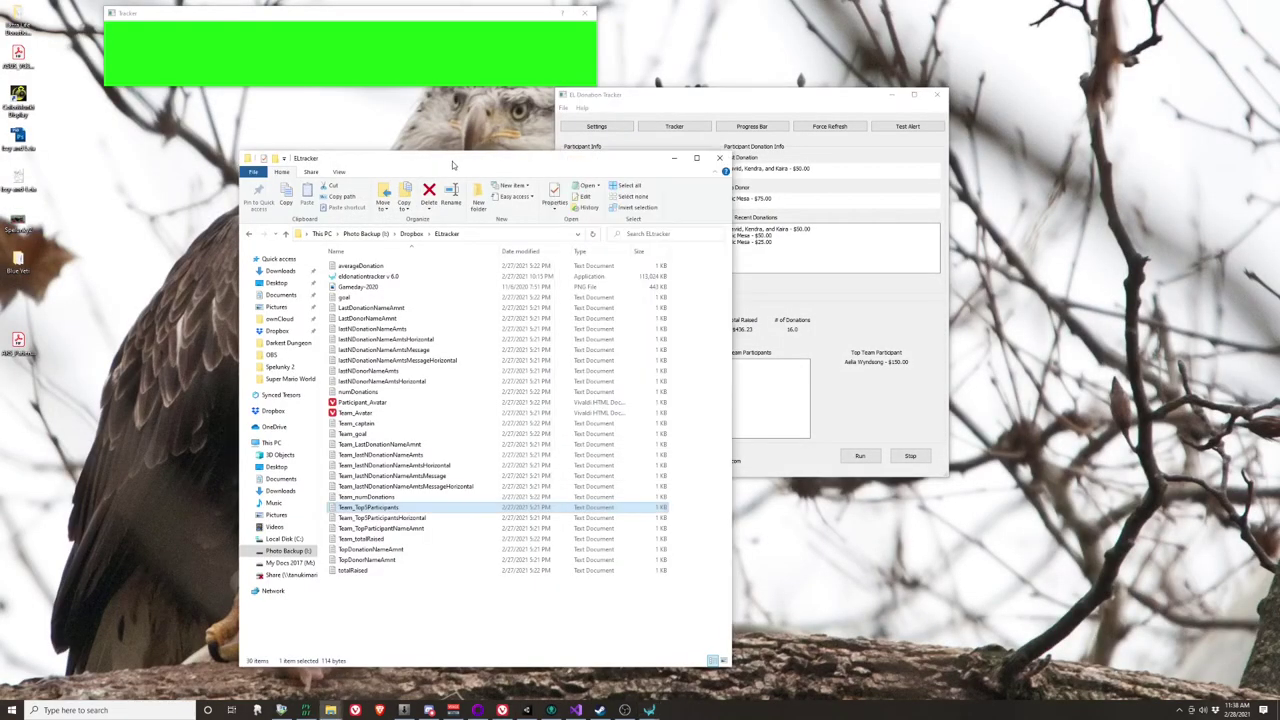
{"action": "left_click", "coordinate": [719, 158]}
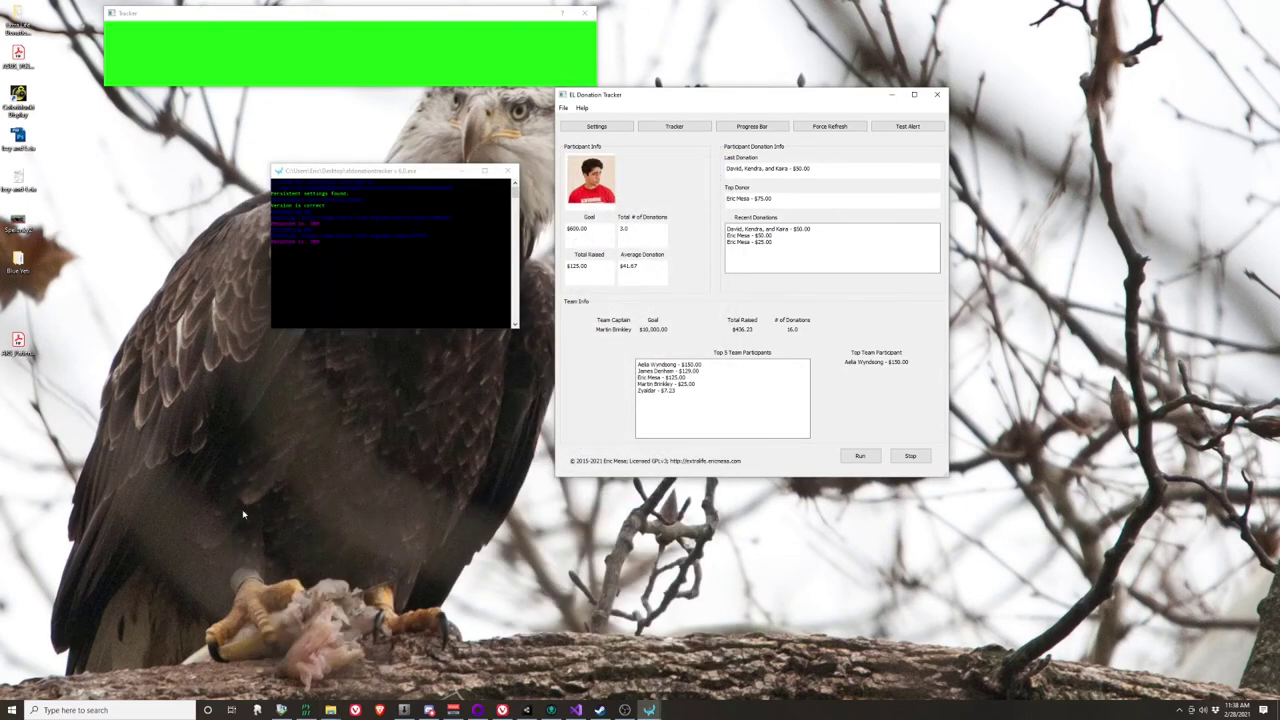